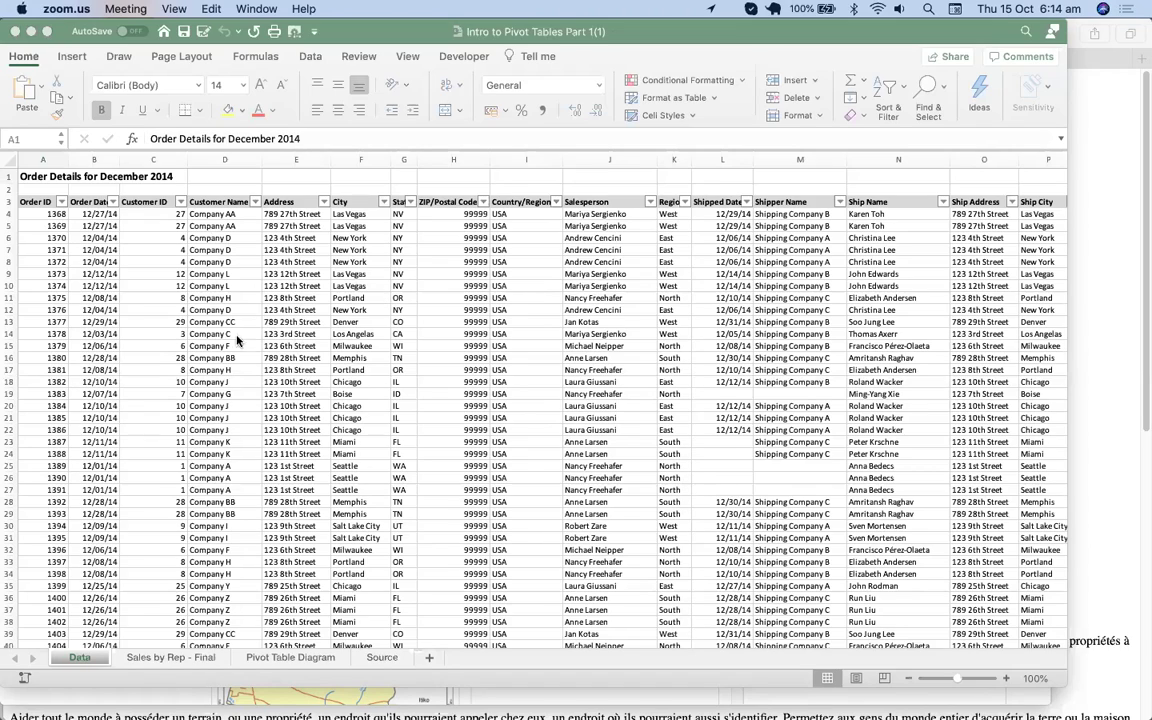
scroll(240, 300, "down", 1)
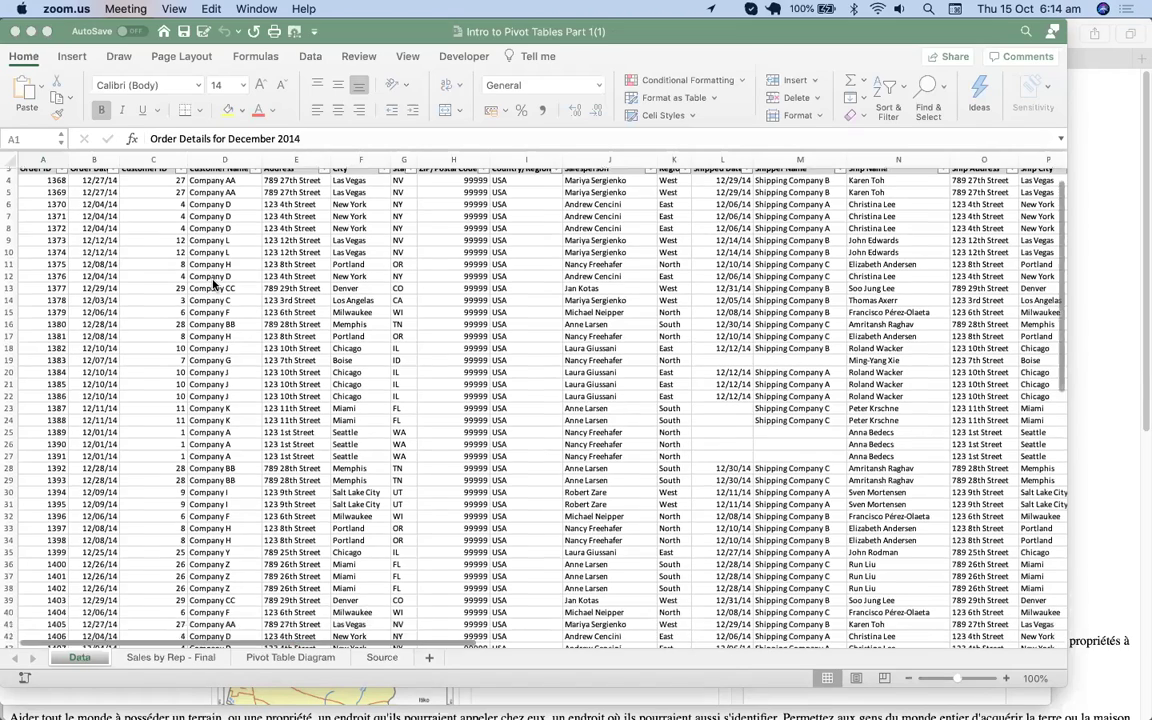
scroll(213, 285, "up", 1)
scroll(213, 285, "right", 1)
scroll(213, 285, "left", 1)
scroll(213, 285, "down", 1)
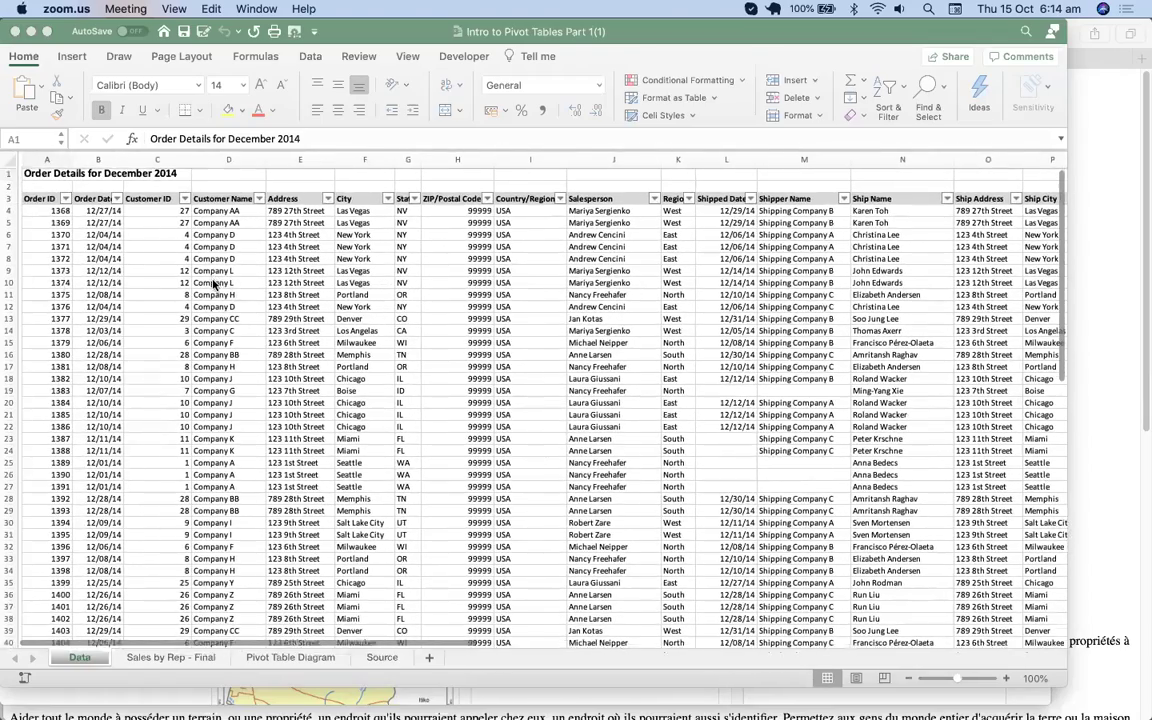
scroll(213, 285, "up", 1)
scroll(213, 285, "down", 1)
scroll(213, 285, "up", 1)
scroll(213, 285, "right", 1)
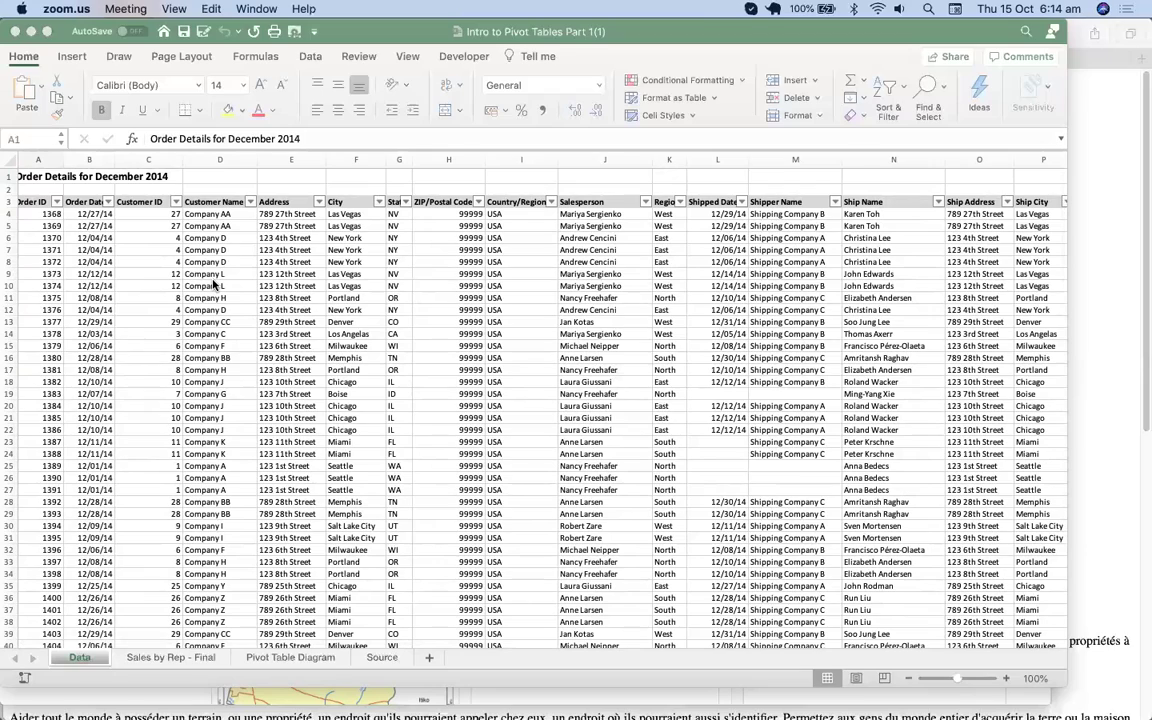
scroll(84, 256, "left", 1)
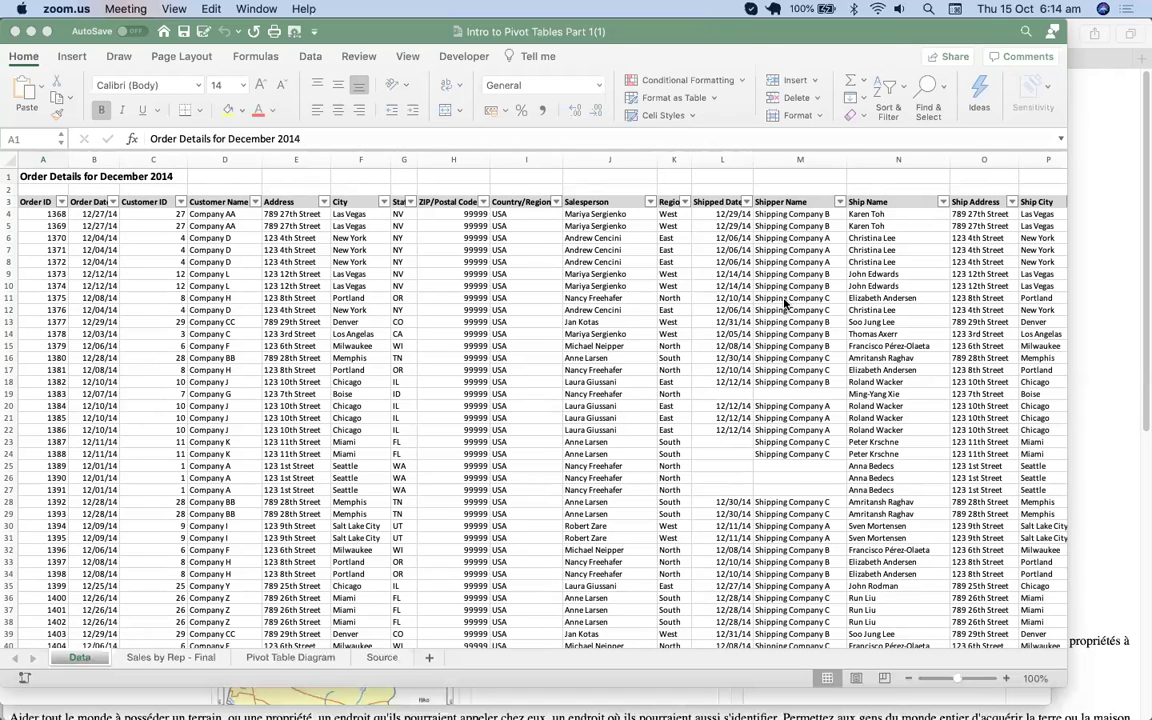
Step: Examine the December 2014 order data across all its columns and down to the last record
scroll(785, 303, "right", 10)
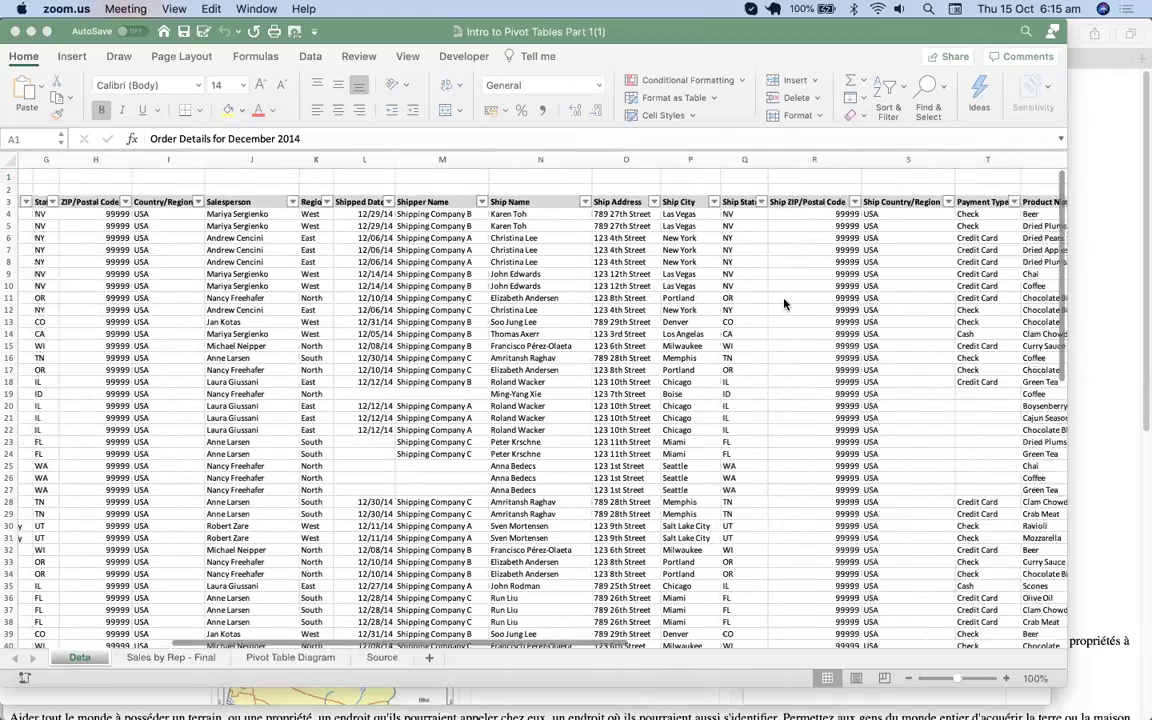
scroll(785, 303, "right", 2)
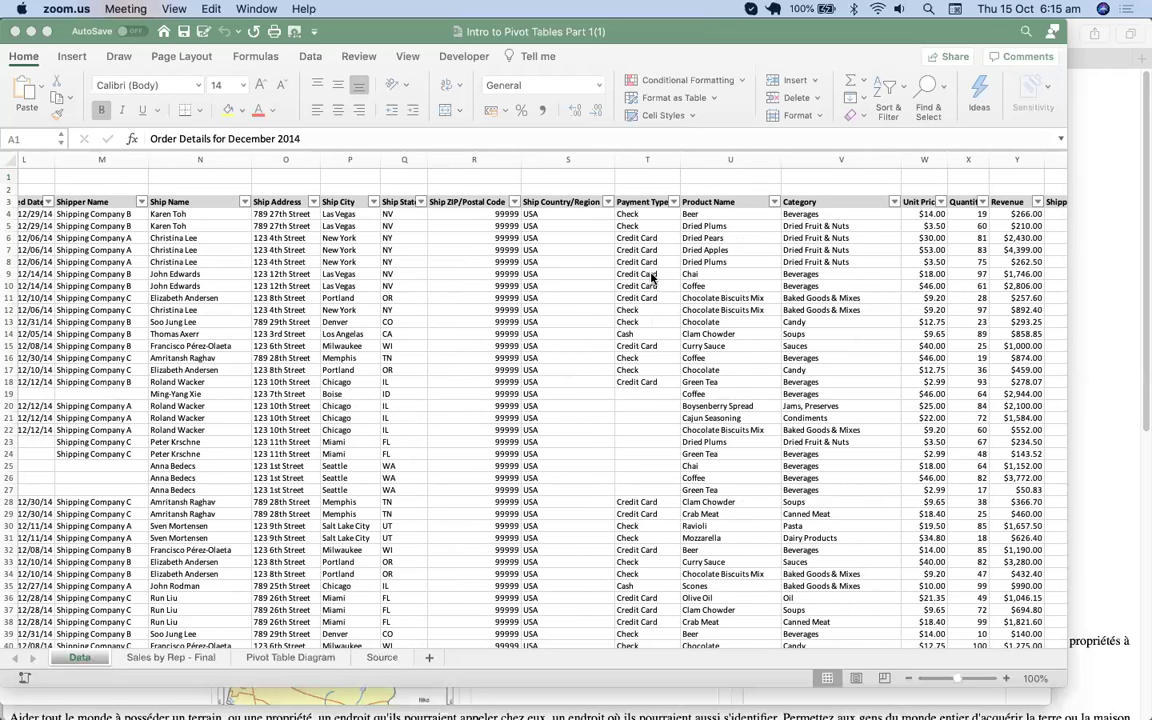
scroll(651, 278, "right", 3)
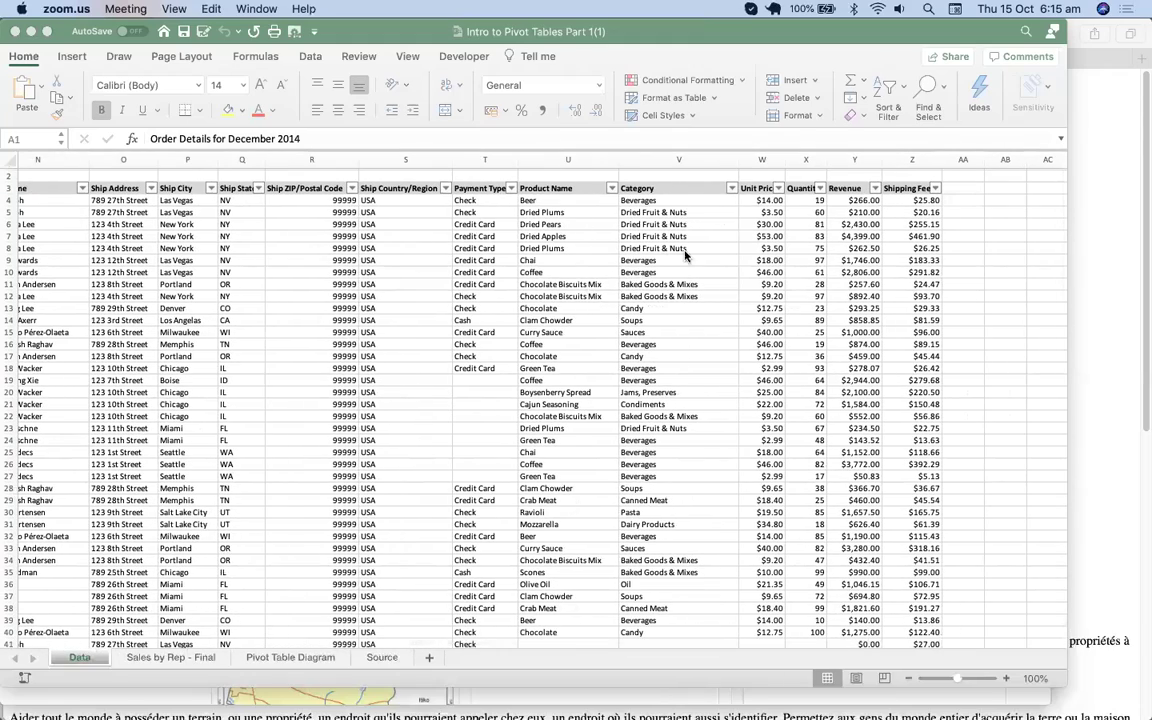
scroll(682, 273, "up", 1)
scroll(682, 273, "right", 1)
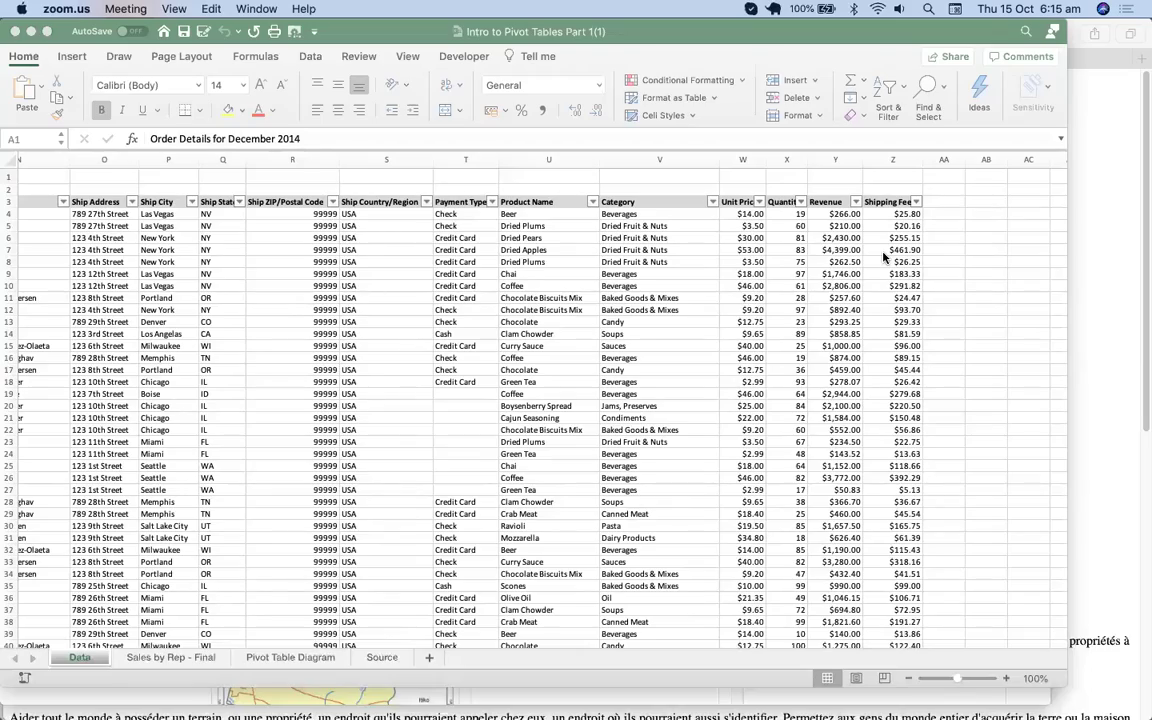
scroll(367, 370, "left", 5)
scroll(367, 372, "left", 6)
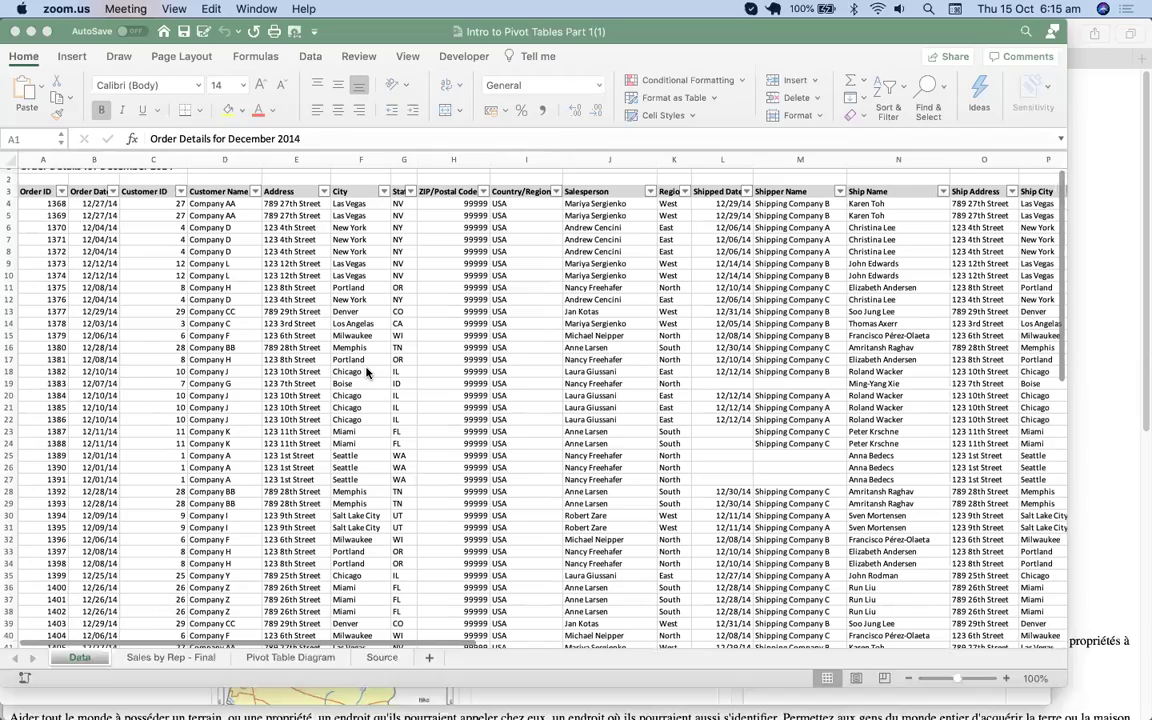
scroll(390, 461, "down", 10)
scroll(390, 461, "up", 6)
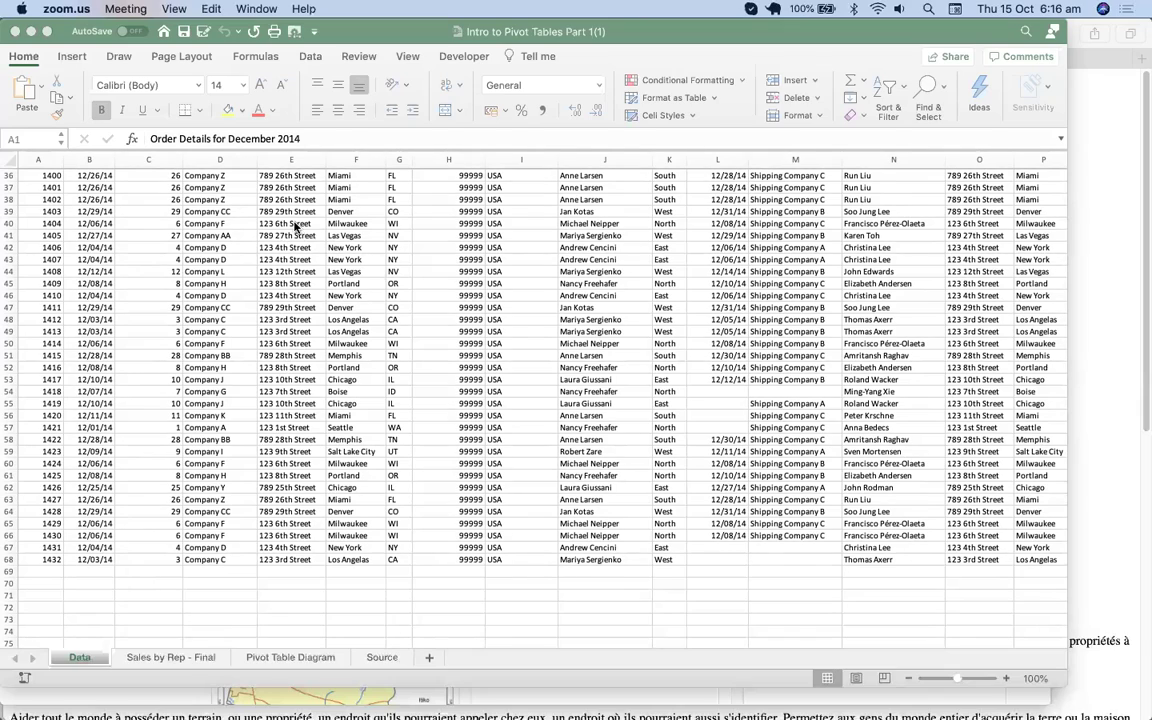
scroll(296, 226, "up", 15)
Step: Create a pivot table on a new worksheet from the order data range Data!$A$3:$Z$68
left_click(145, 273)
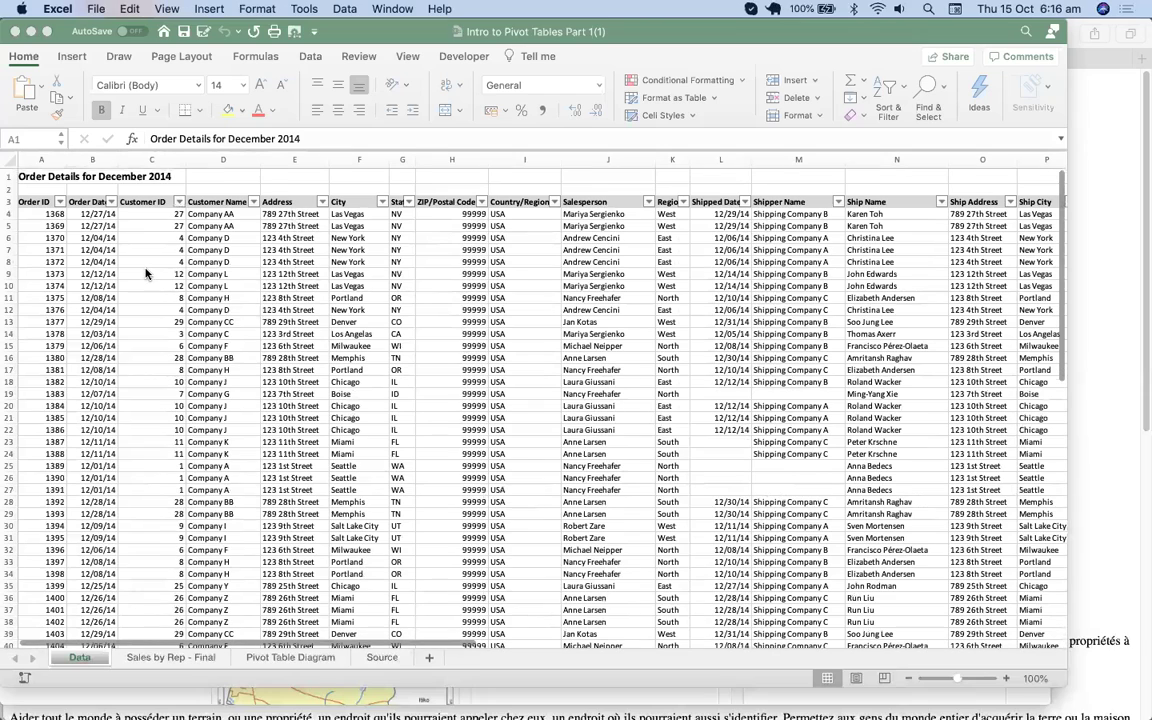
left_click(146, 273)
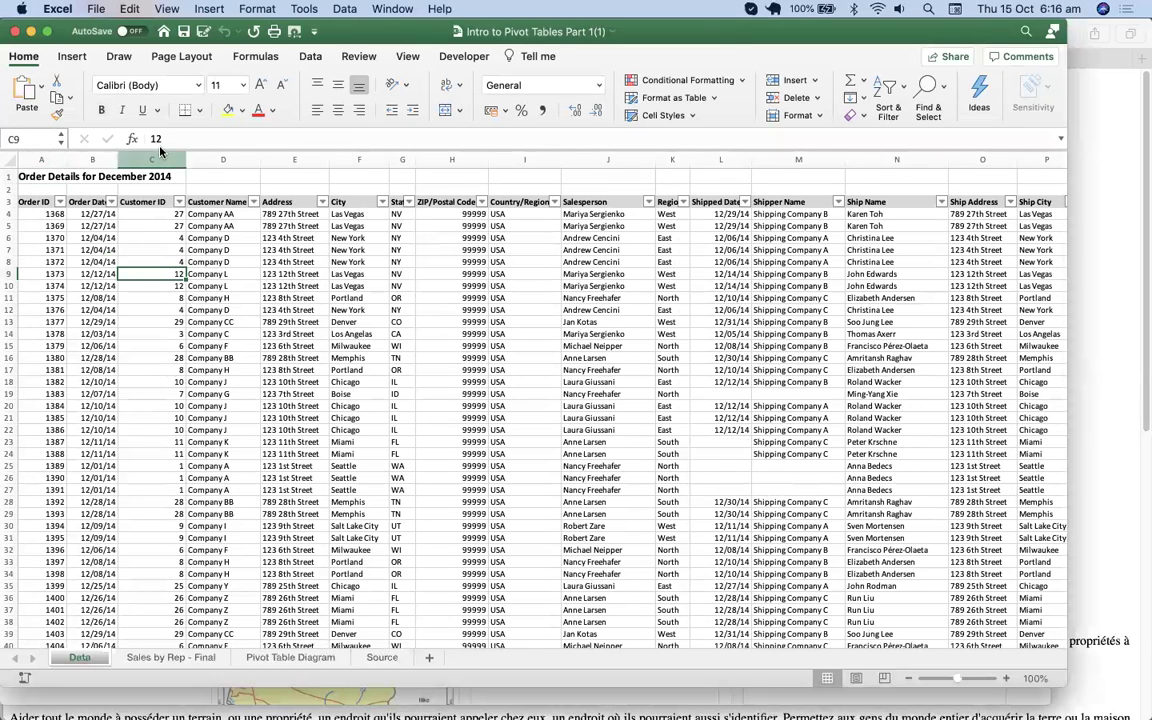
left_click(72, 57)
left_click(22, 92)
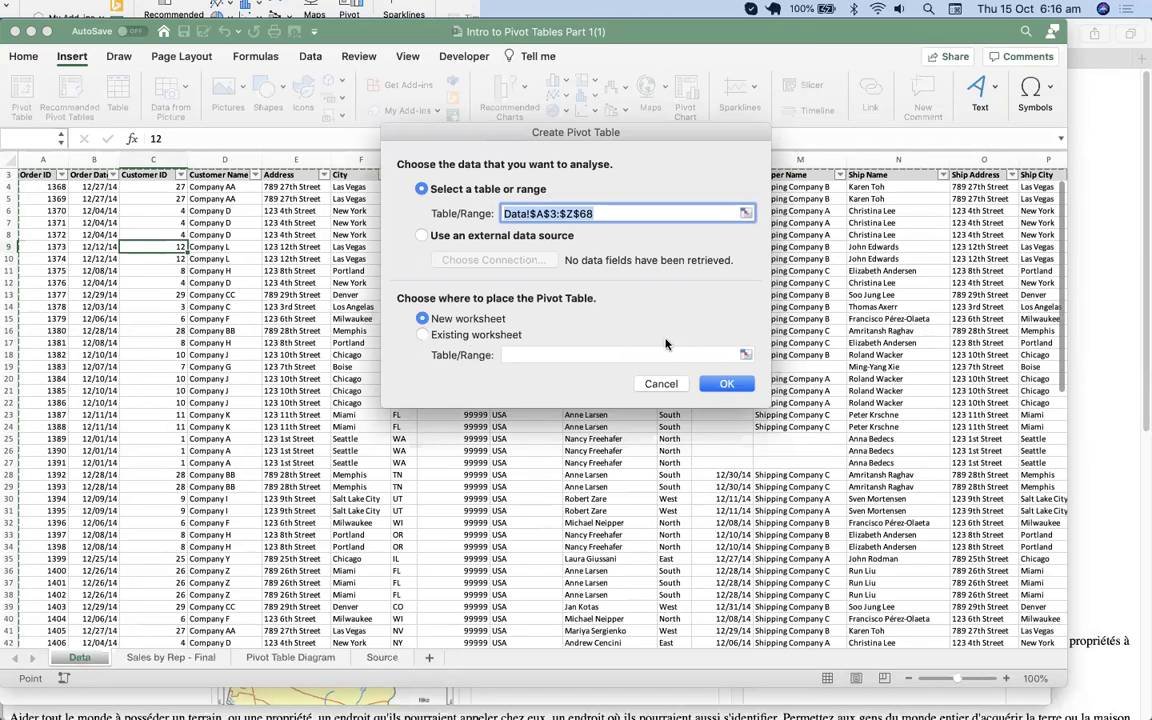
left_click(726, 385)
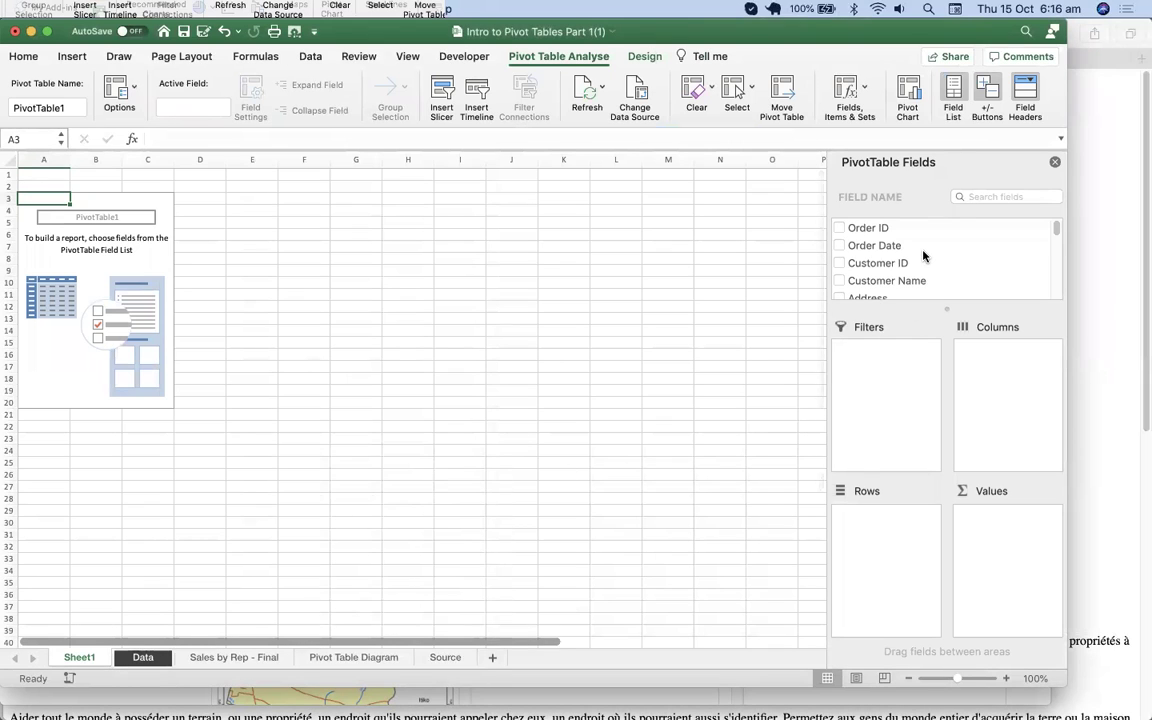
Step: Look through the pivot table's available fields, from Order ID down to Revenue
scroll(923, 256, "down", 5)
scroll(923, 256, "down", 5)
scroll(923, 256, "up", 10)
scroll(910, 266, "down", 2)
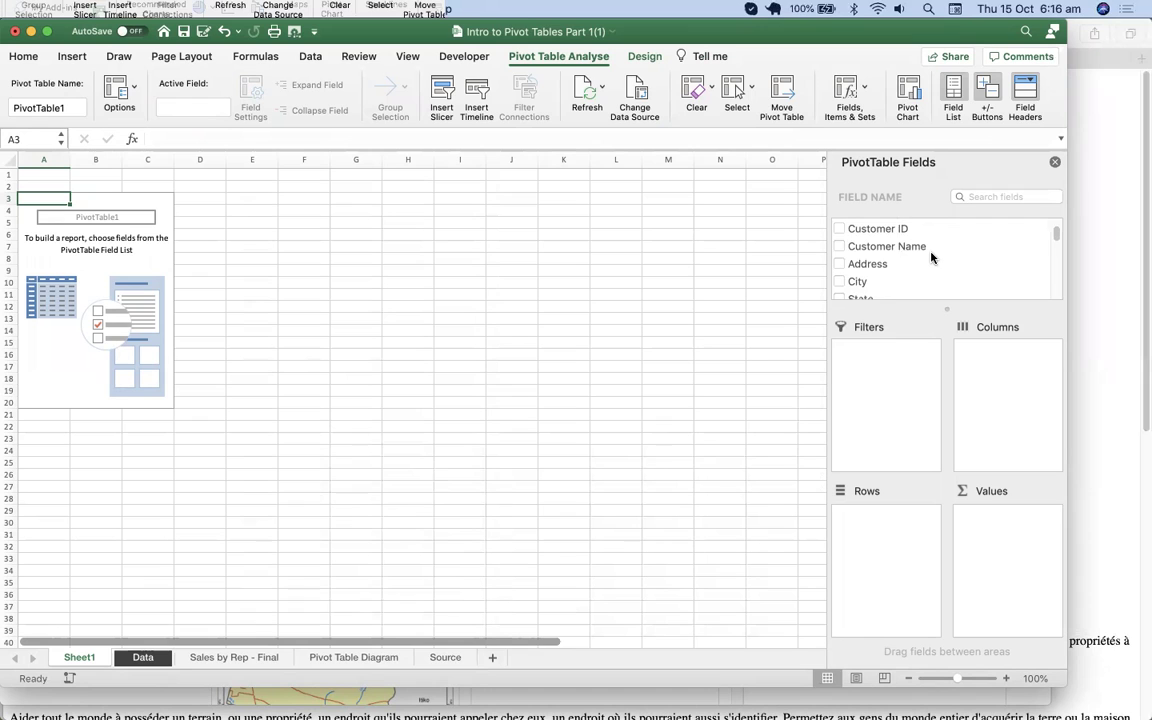
scroll(931, 258, "down", 5)
scroll(931, 258, "down", 6)
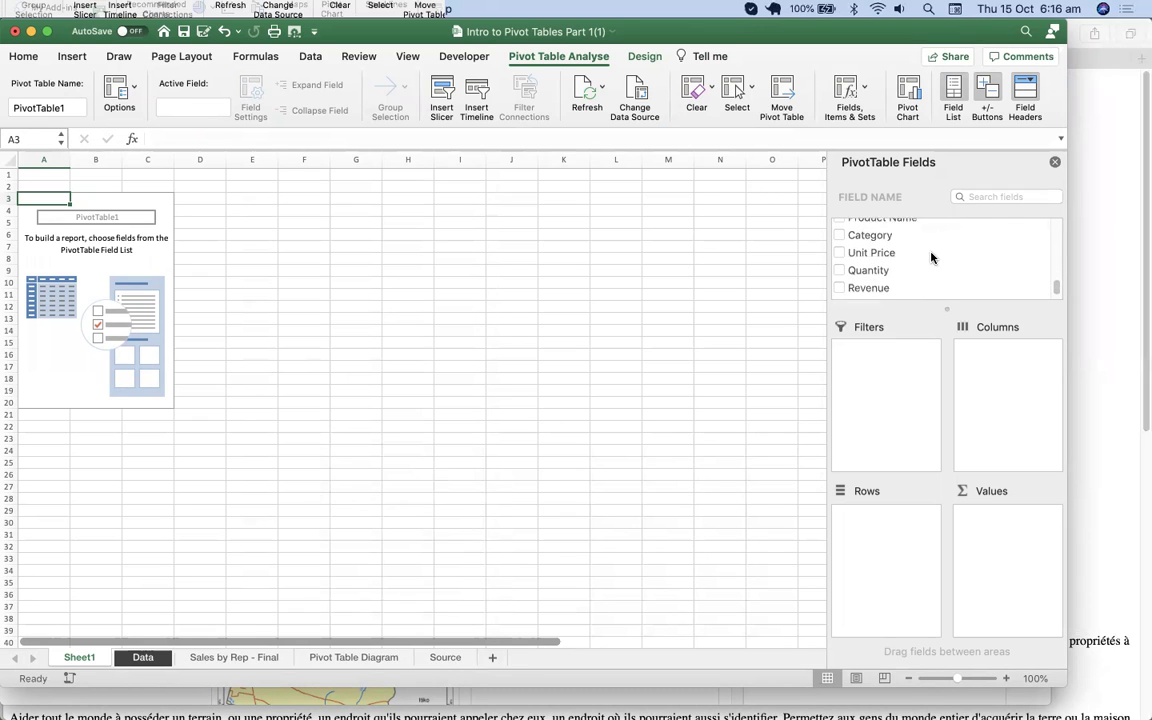
scroll(931, 258, "up", 3)
scroll(931, 258, "up", 10)
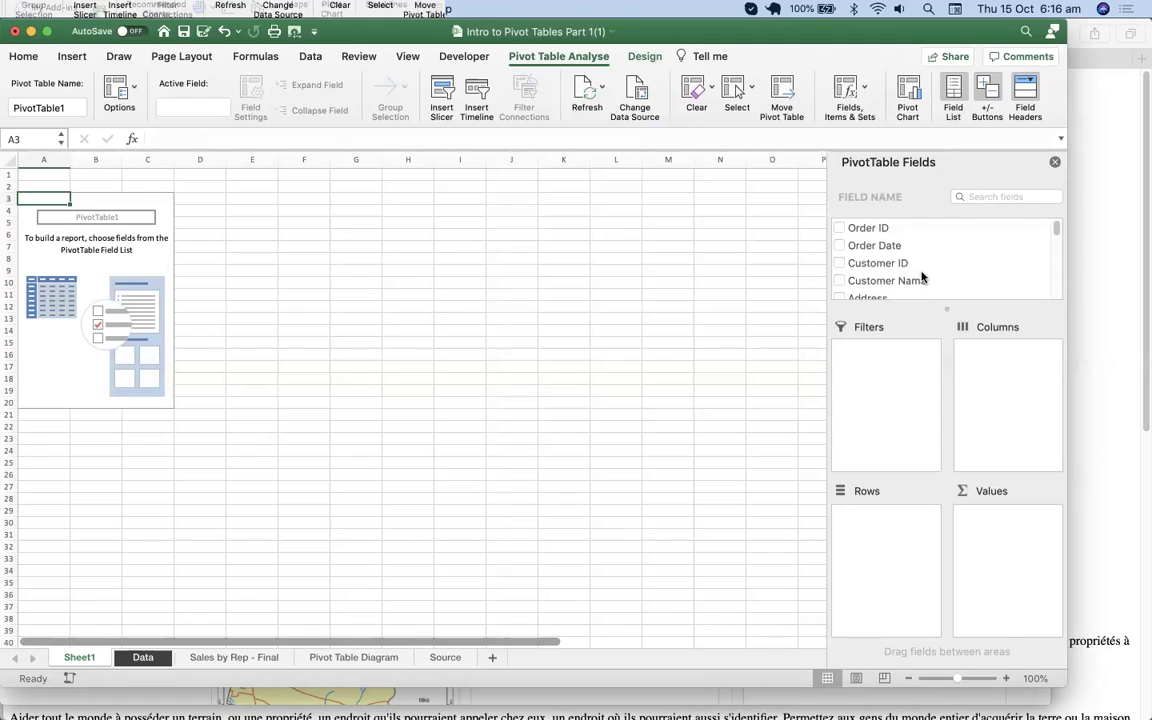
Step: Add Salesperson to the pivot table's rows and Revenue to its values
scroll(931, 279, "down", 5)
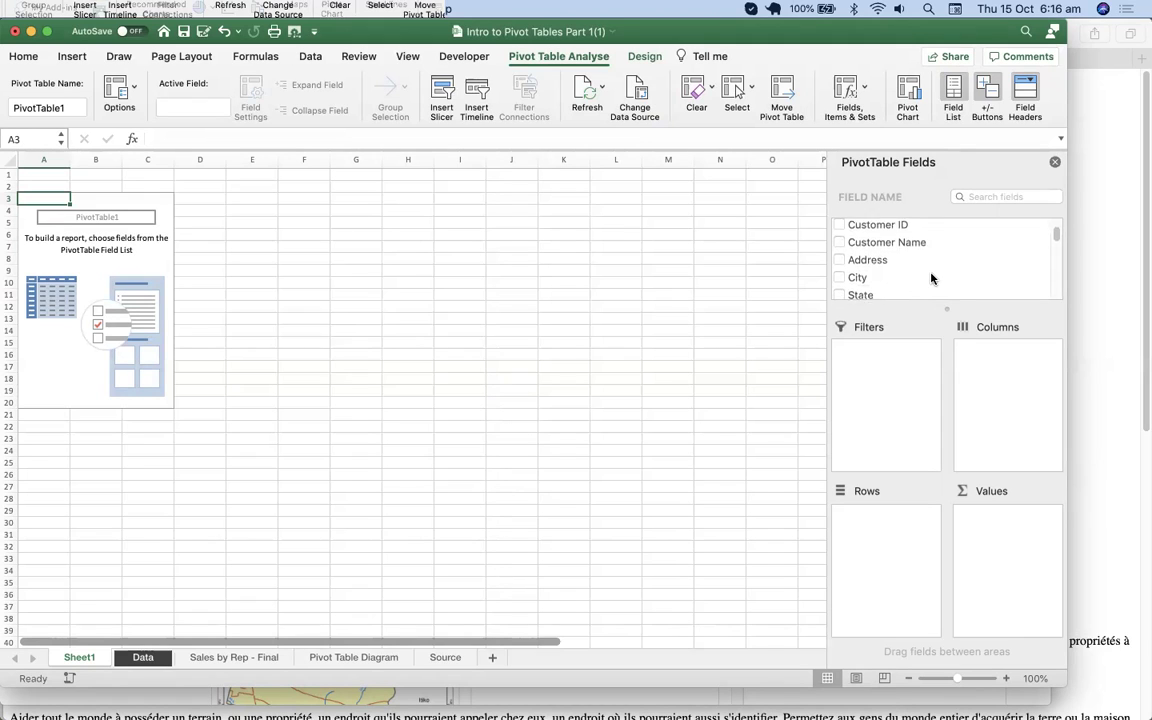
scroll(931, 278, "down", 1)
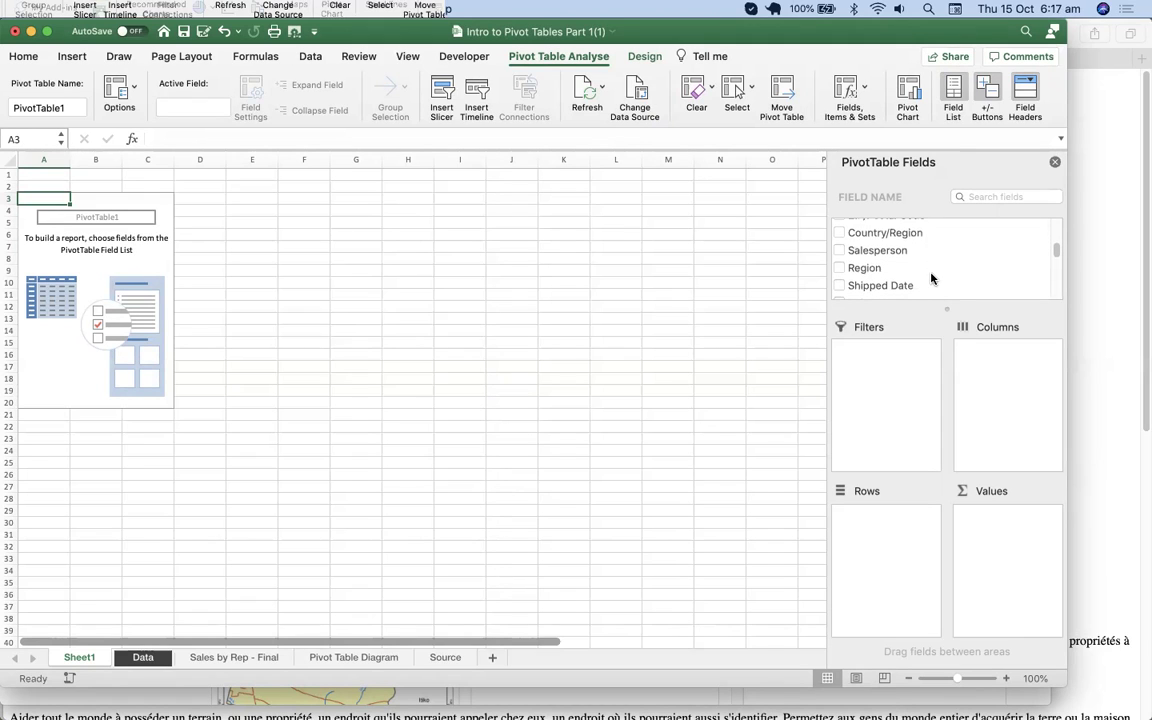
left_click(885, 251)
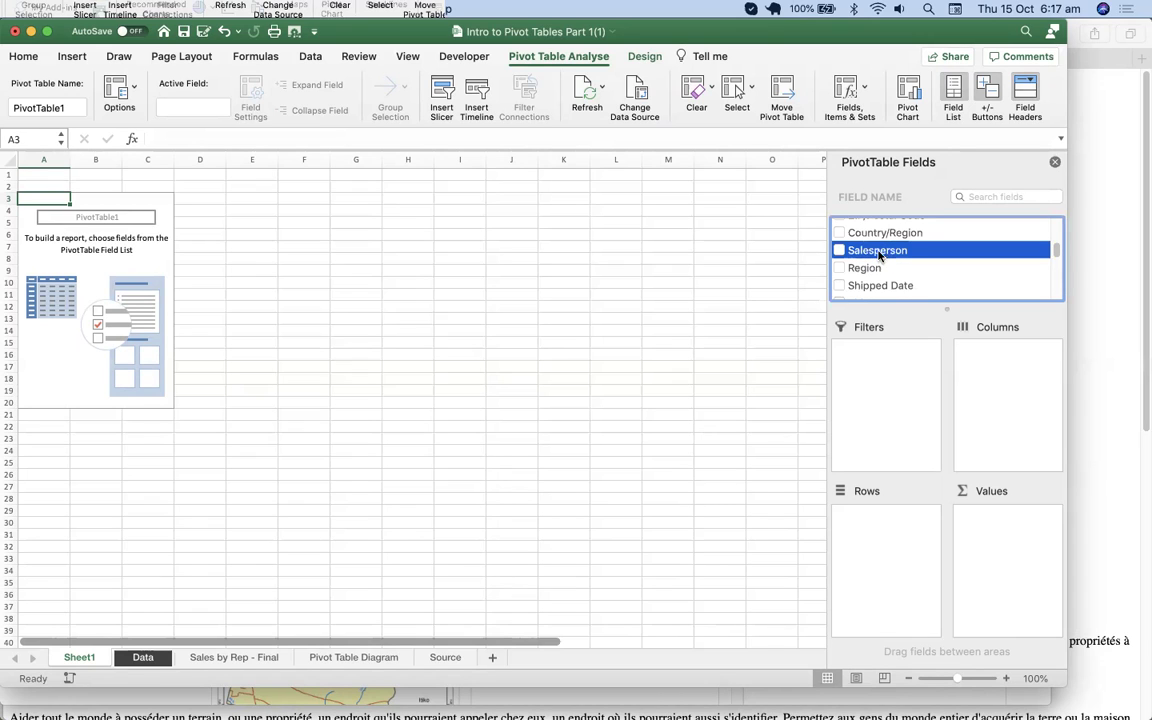
left_click_drag(880, 256, 892, 537)
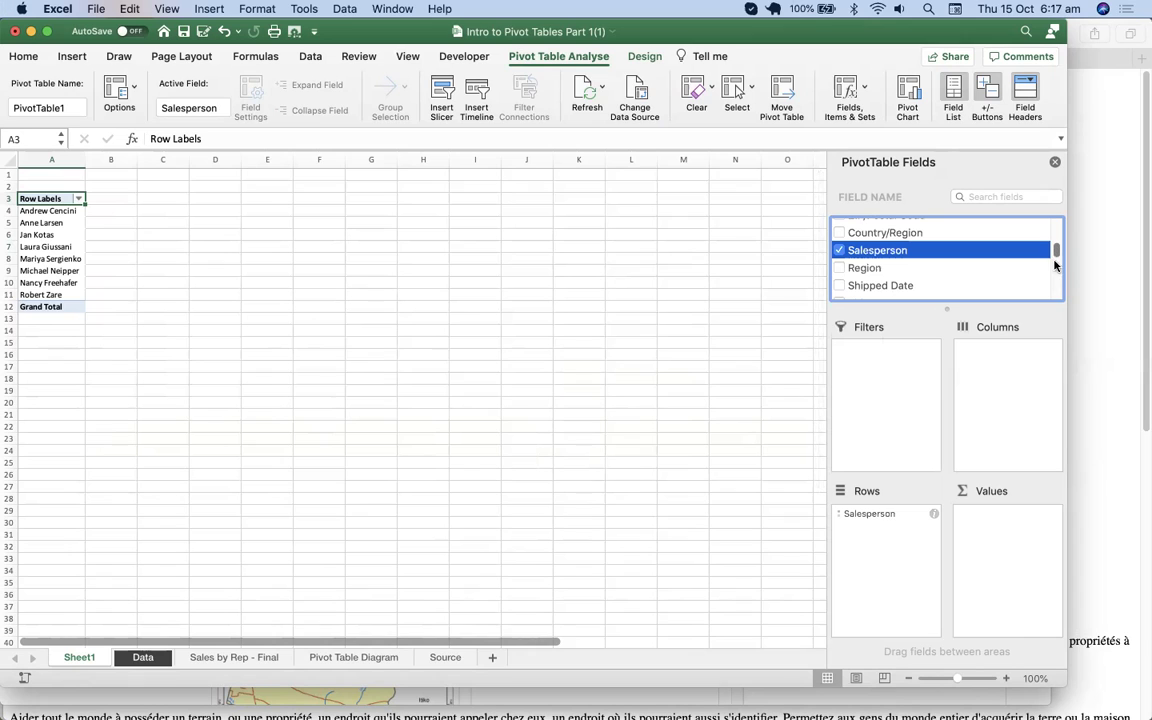
left_click_drag(1056, 255, 1054, 309)
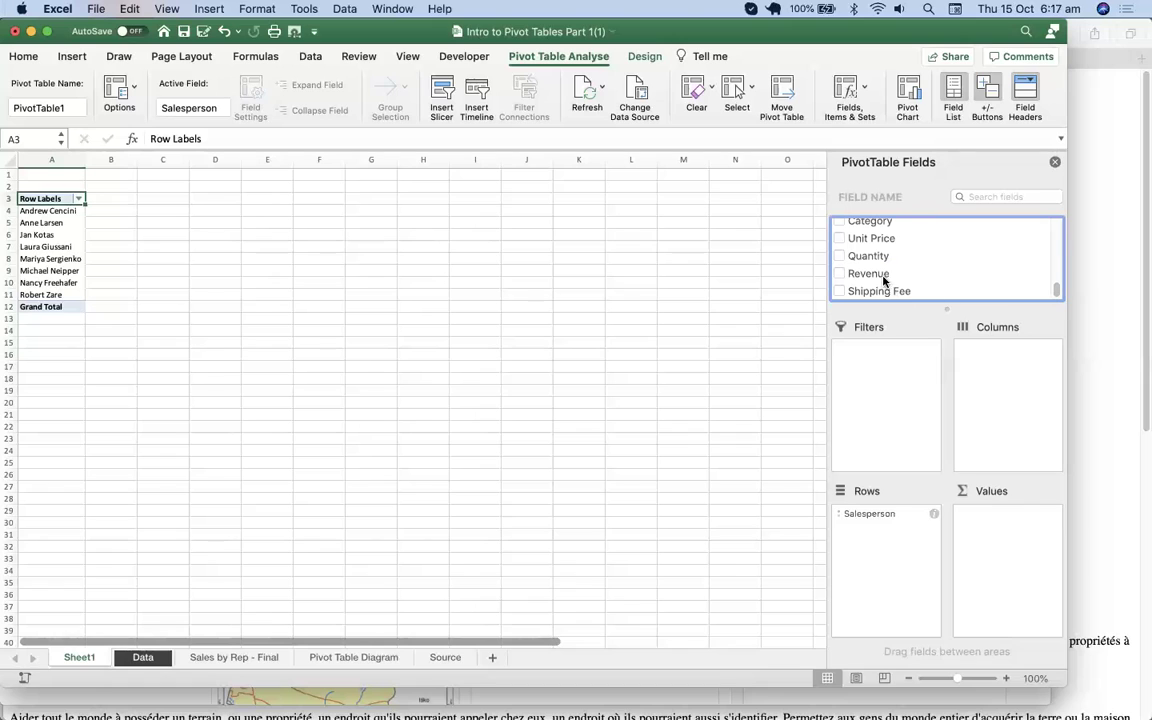
left_click_drag(879, 278, 1007, 538)
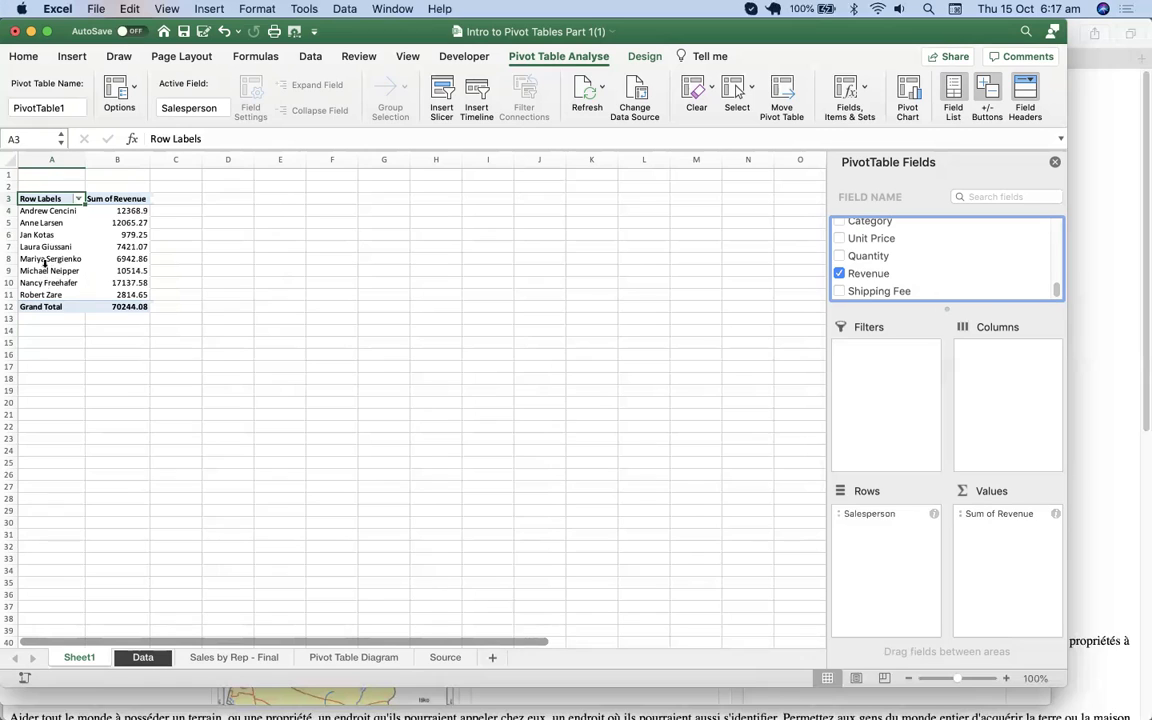
left_click(130, 255)
left_click(125, 222)
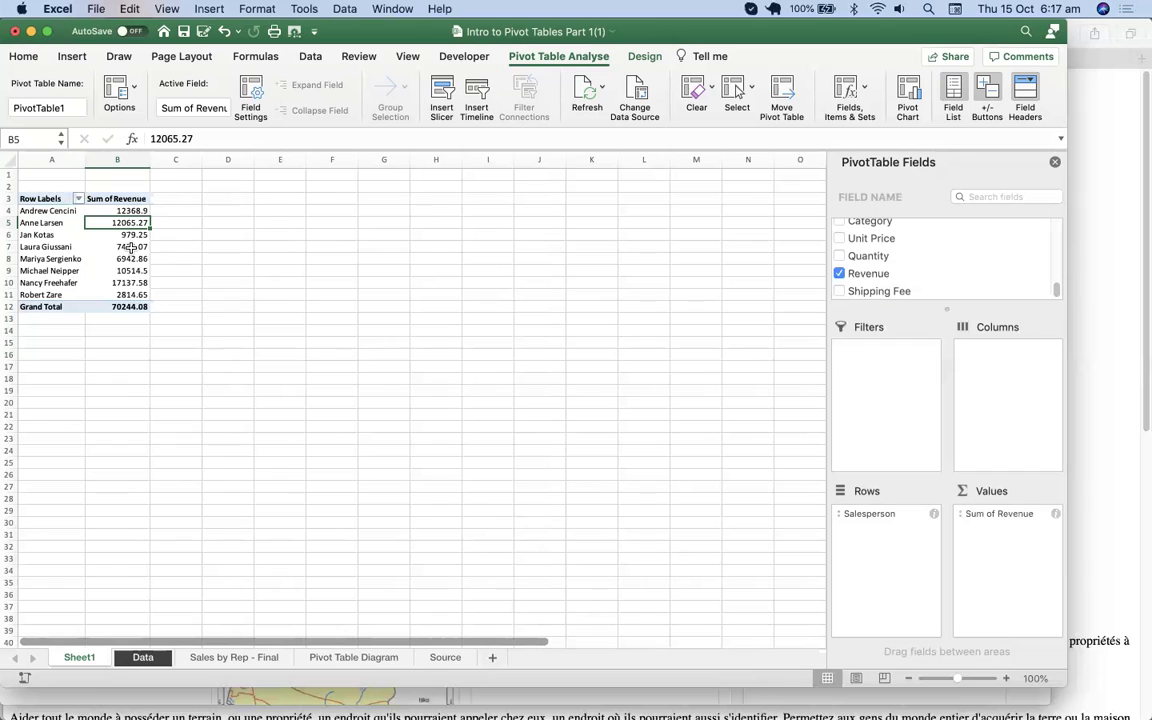
right_click(131, 247)
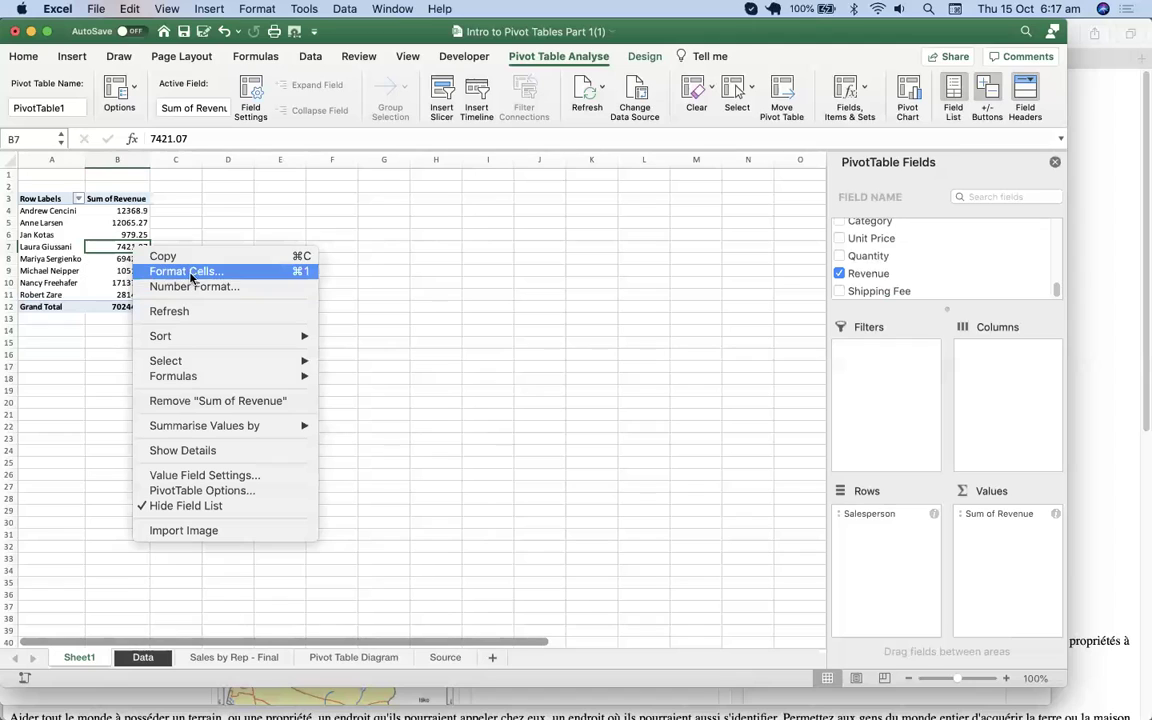
key("Escape")
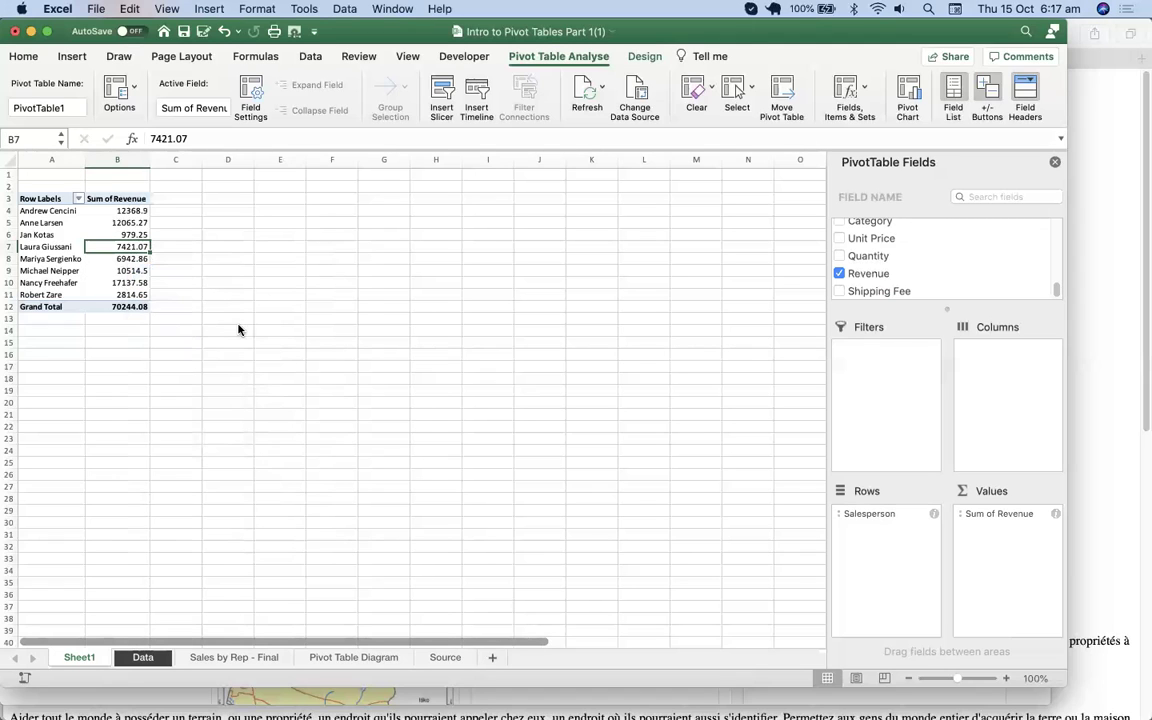
key("super+1")
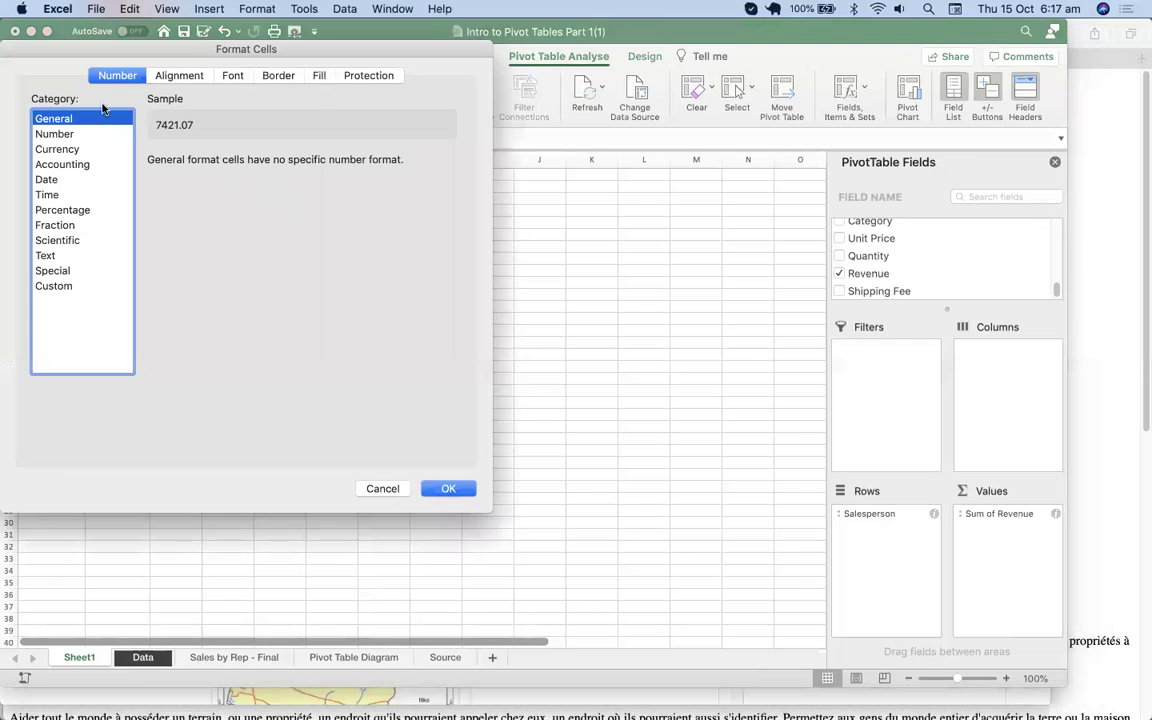
left_click_drag(73, 55, 159, 58)
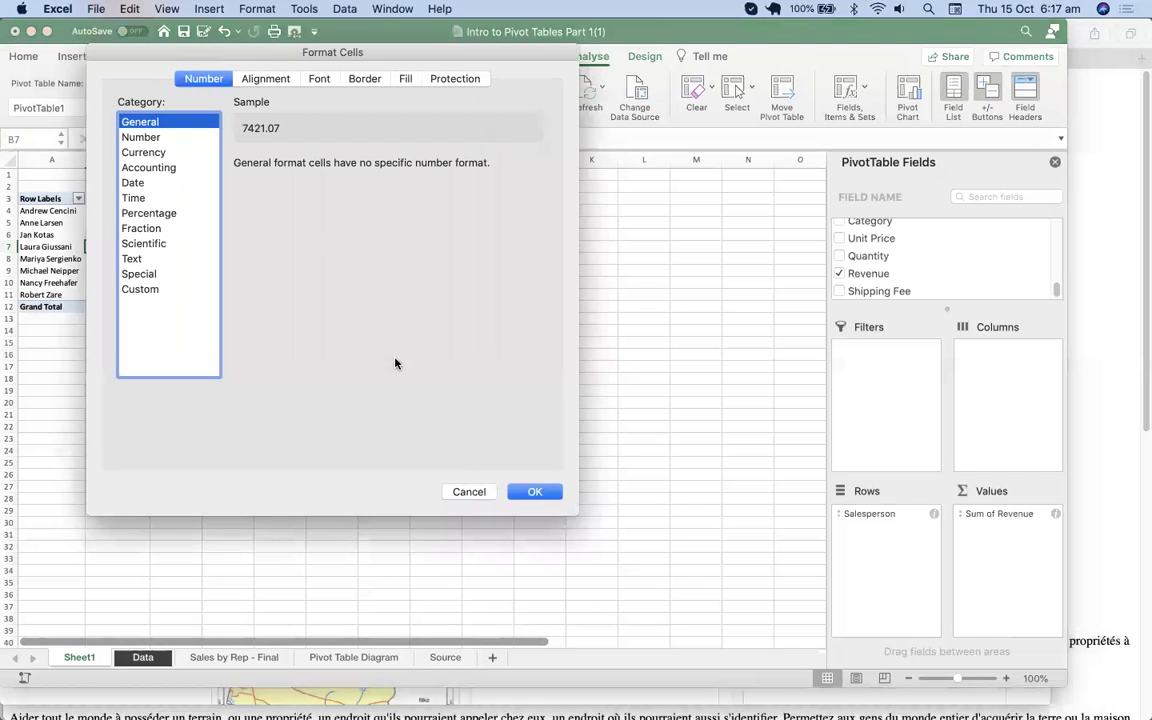
left_click(470, 491)
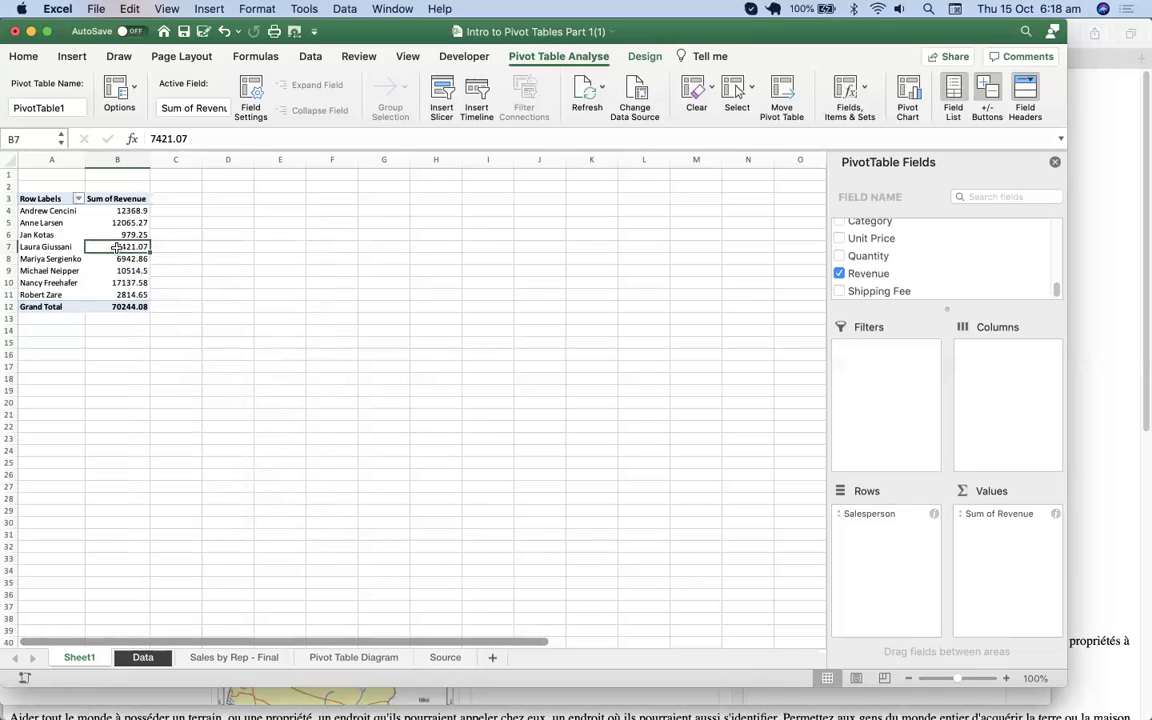
Step: Format the pivot table's revenue values as Currency with 0 decimal places and the $ English (United States) symbol
right_click(117, 246)
mouse_move(168, 380)
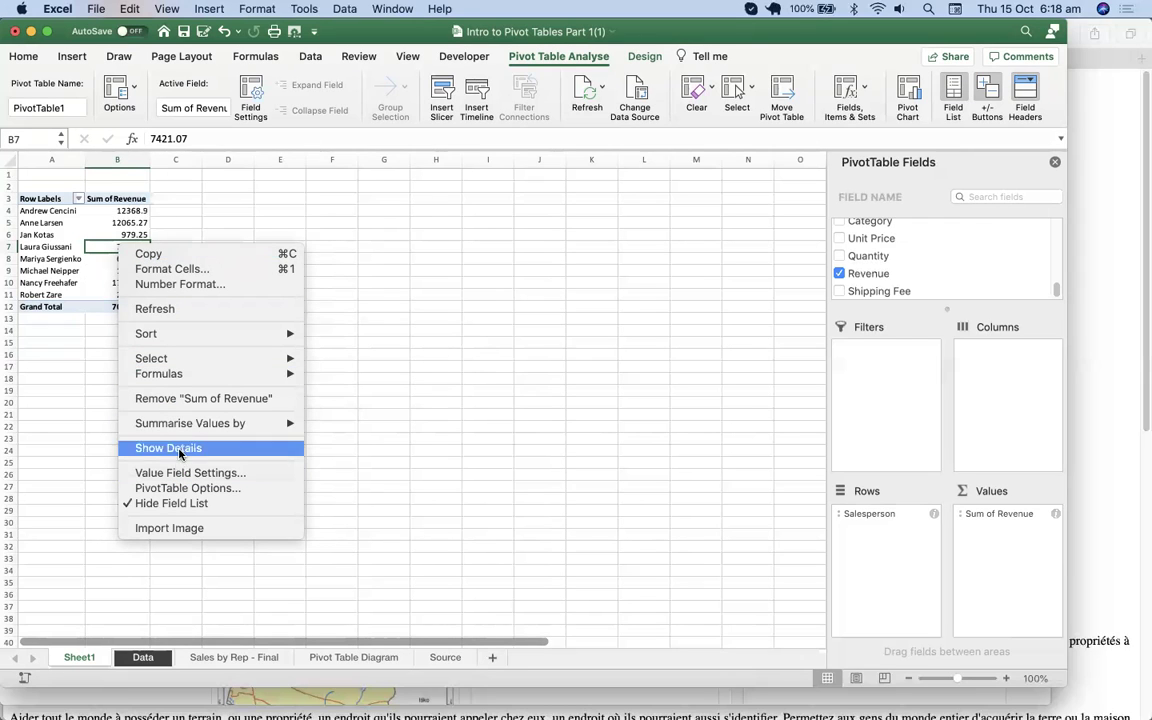
left_click(187, 285)
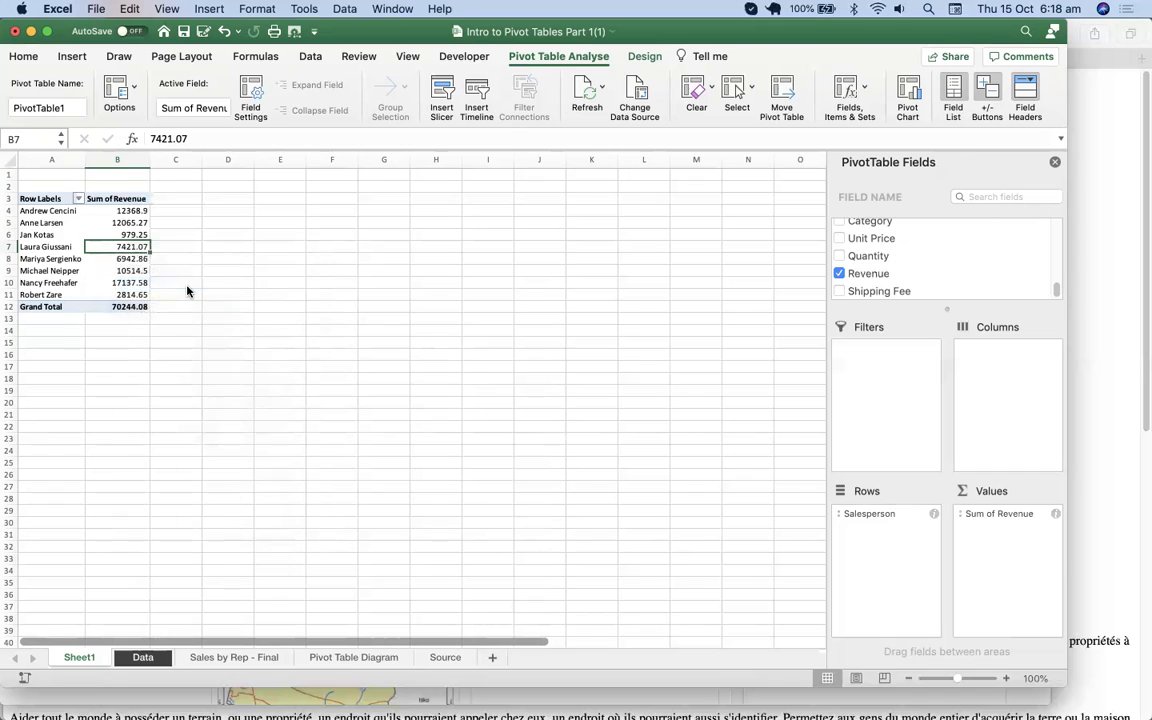
left_click(58, 156)
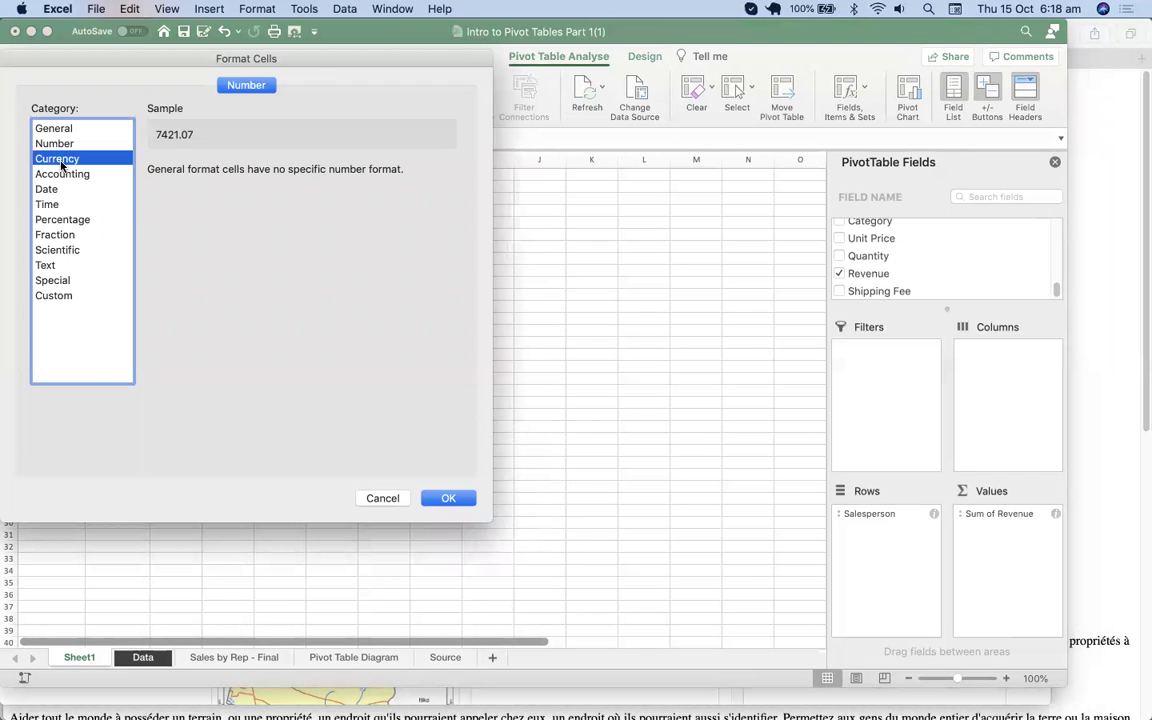
left_click(266, 174)
left_click(266, 174)
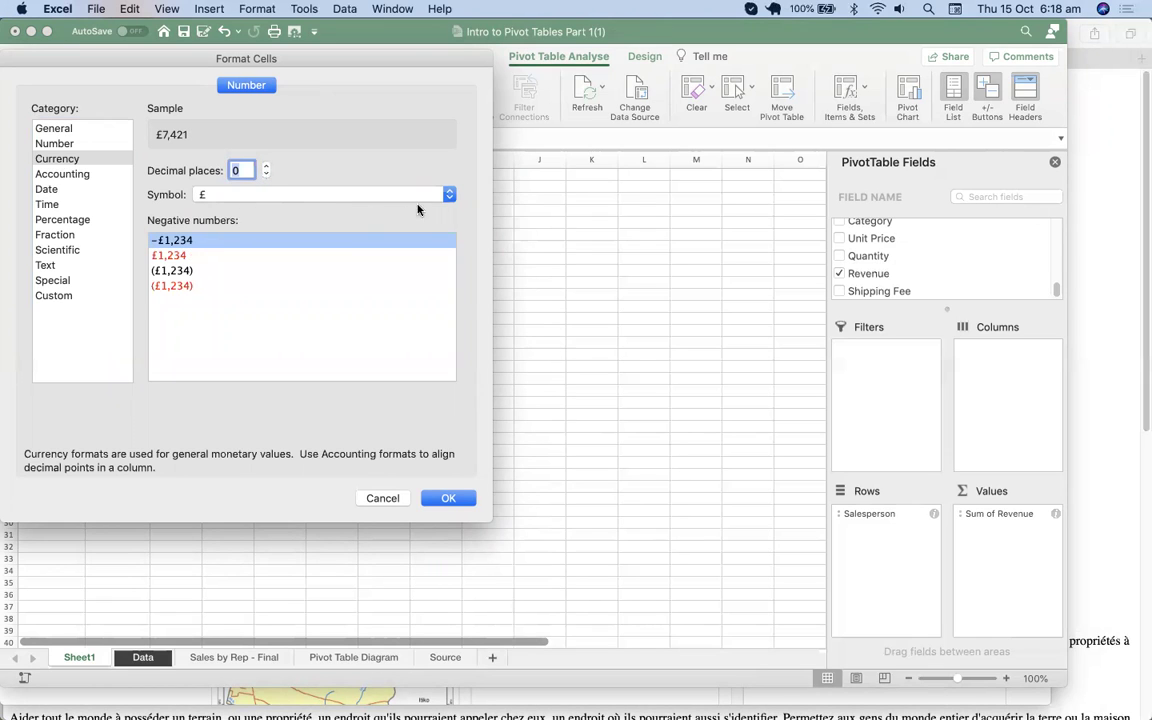
left_click(449, 194)
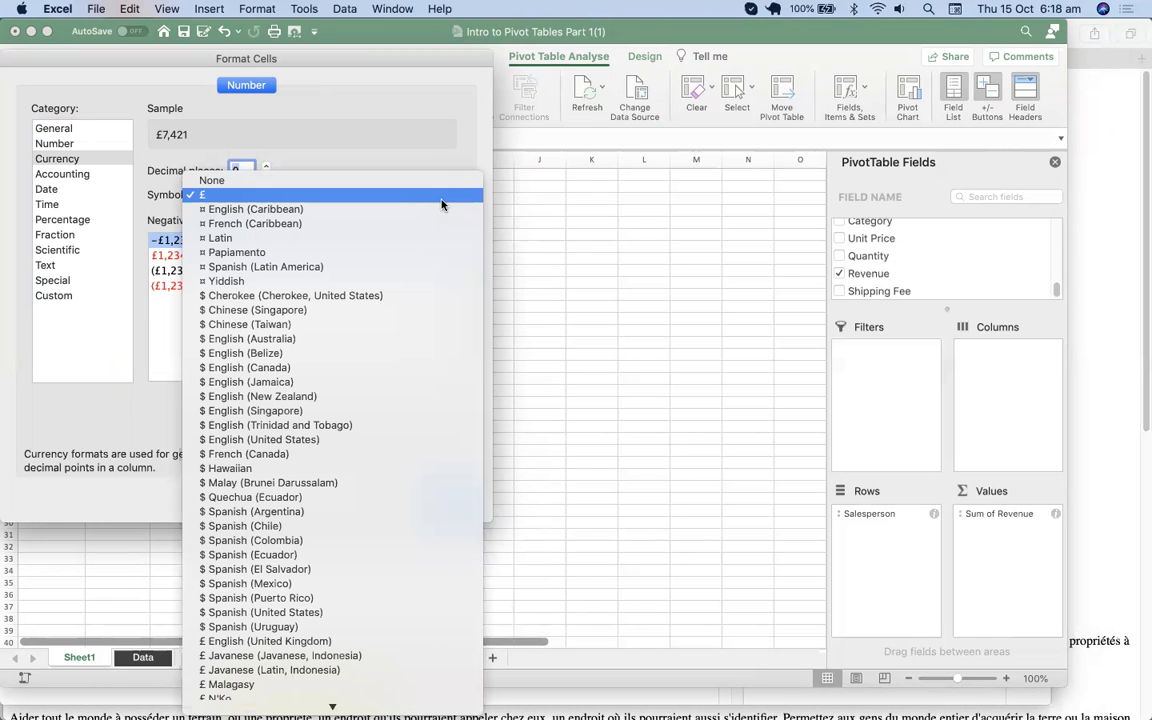
left_click(339, 450)
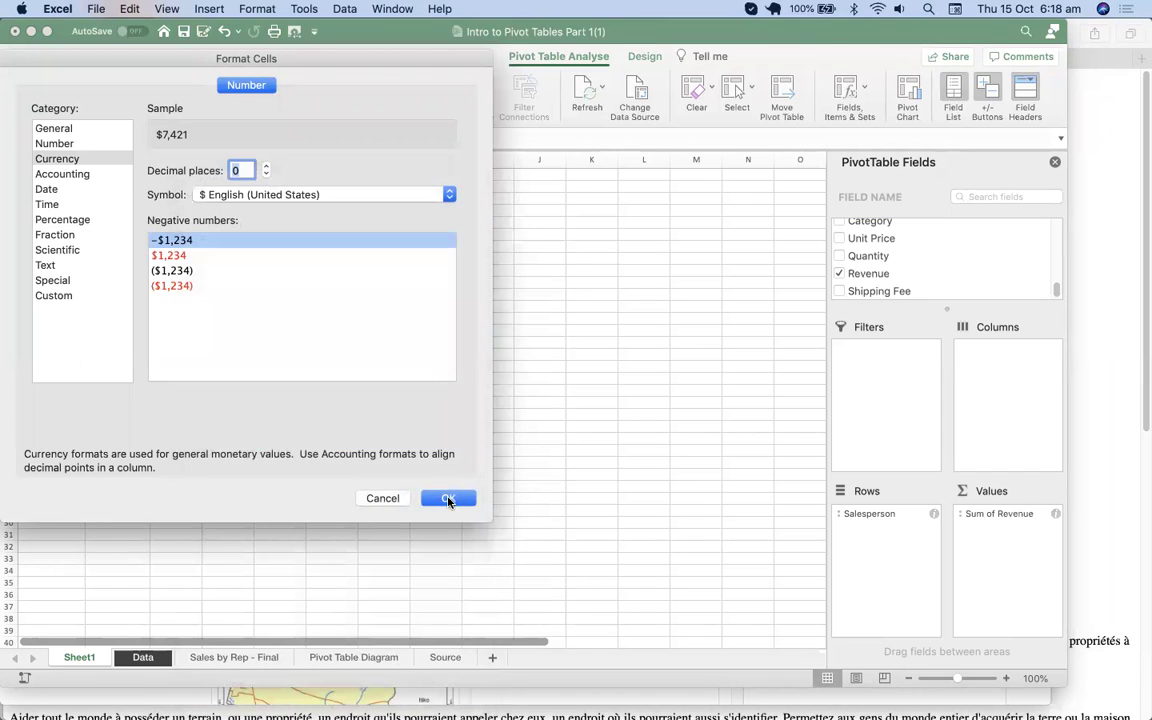
left_click(448, 499)
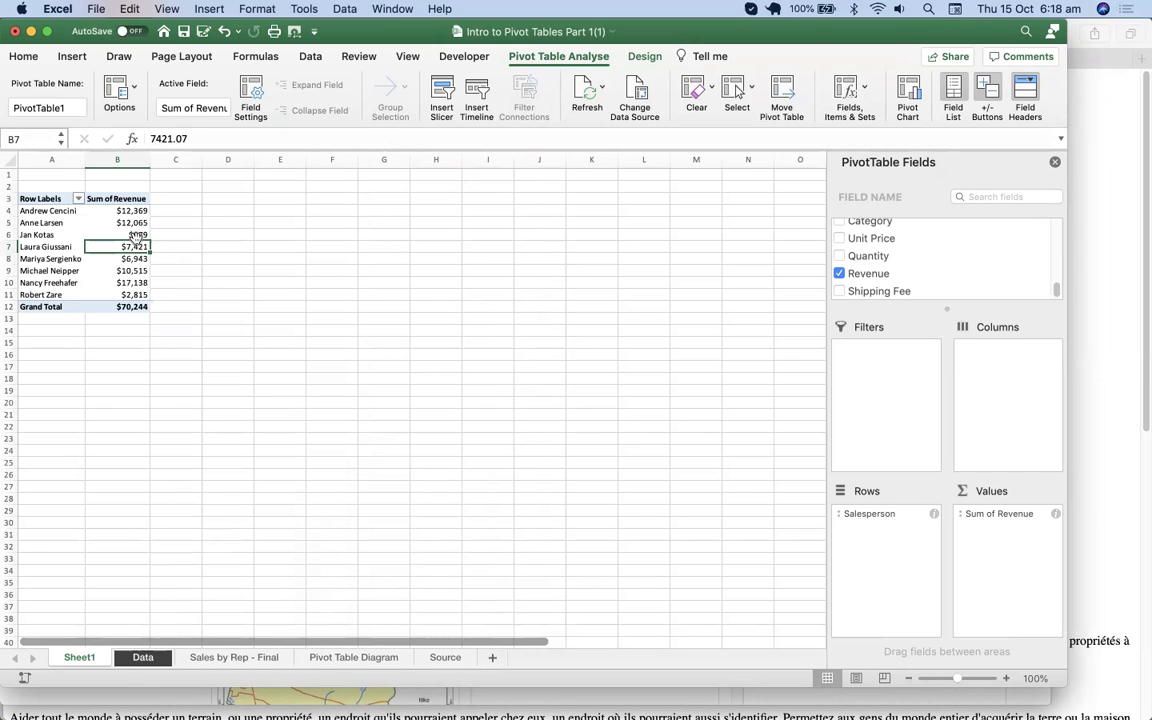
Step: Sort the salespeople in the pivot table by revenue from largest to smallest
right_click(136, 232)
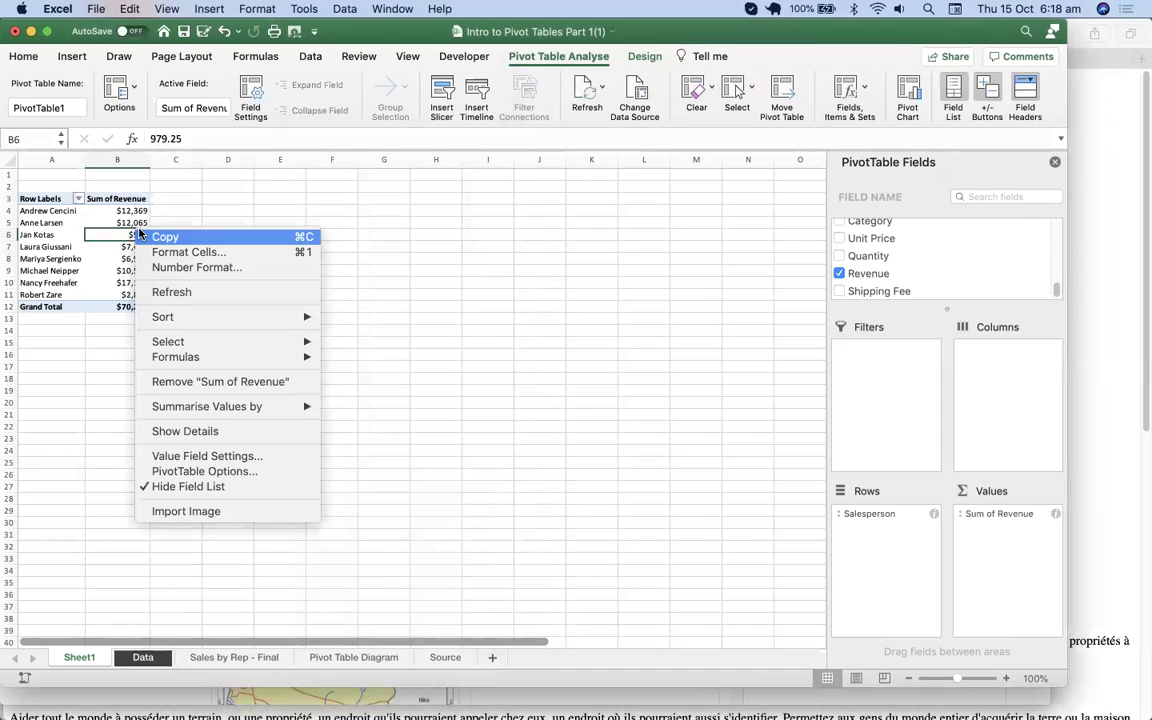
mouse_move(208, 317)
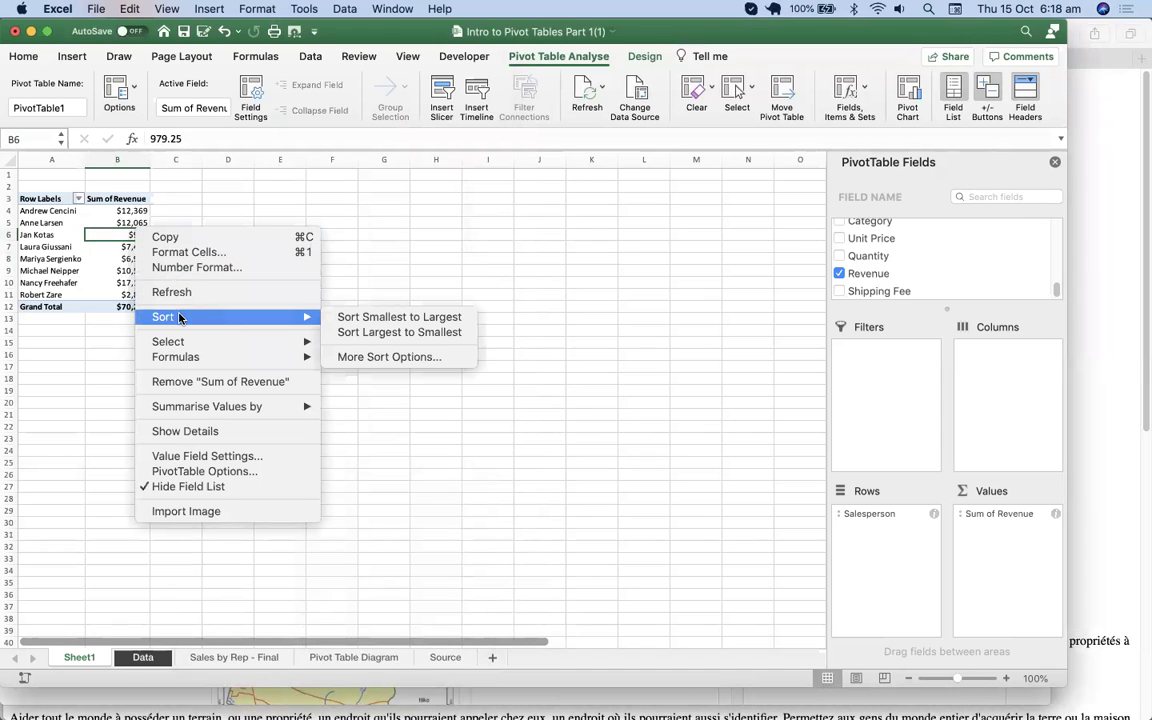
left_click(372, 333)
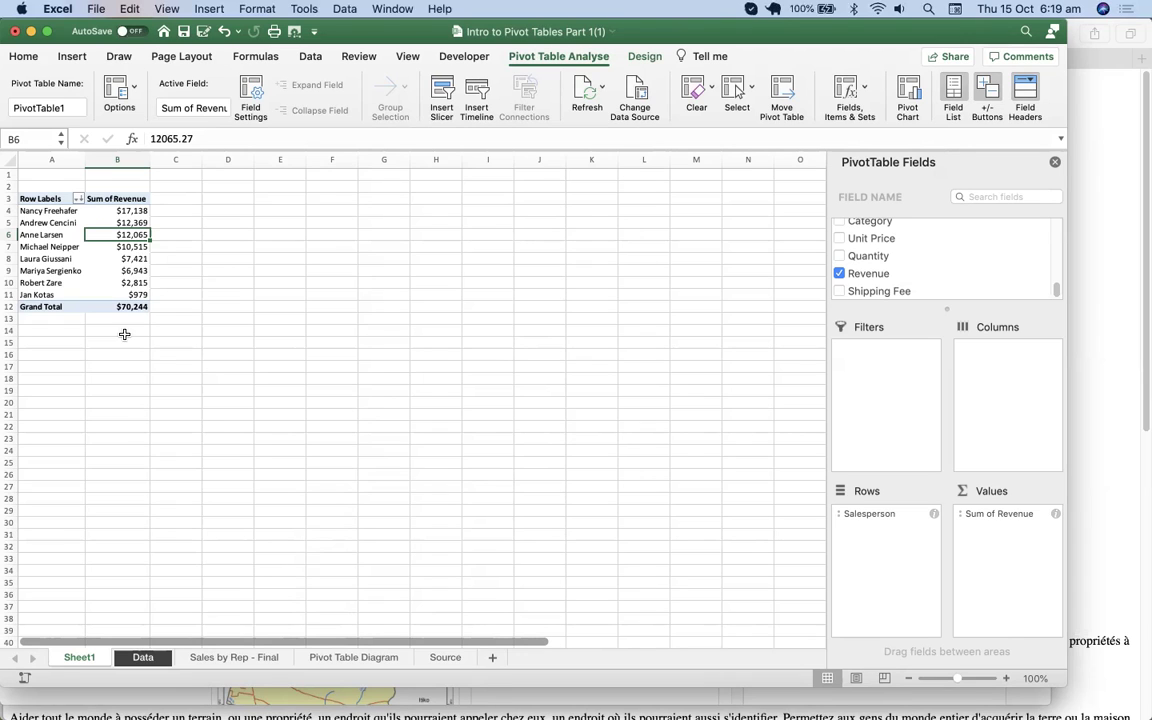
Step: Examine how the field areas map to a pivot table on the Pivot Table Diagram sheet and return to Sheet1
left_click(351, 658)
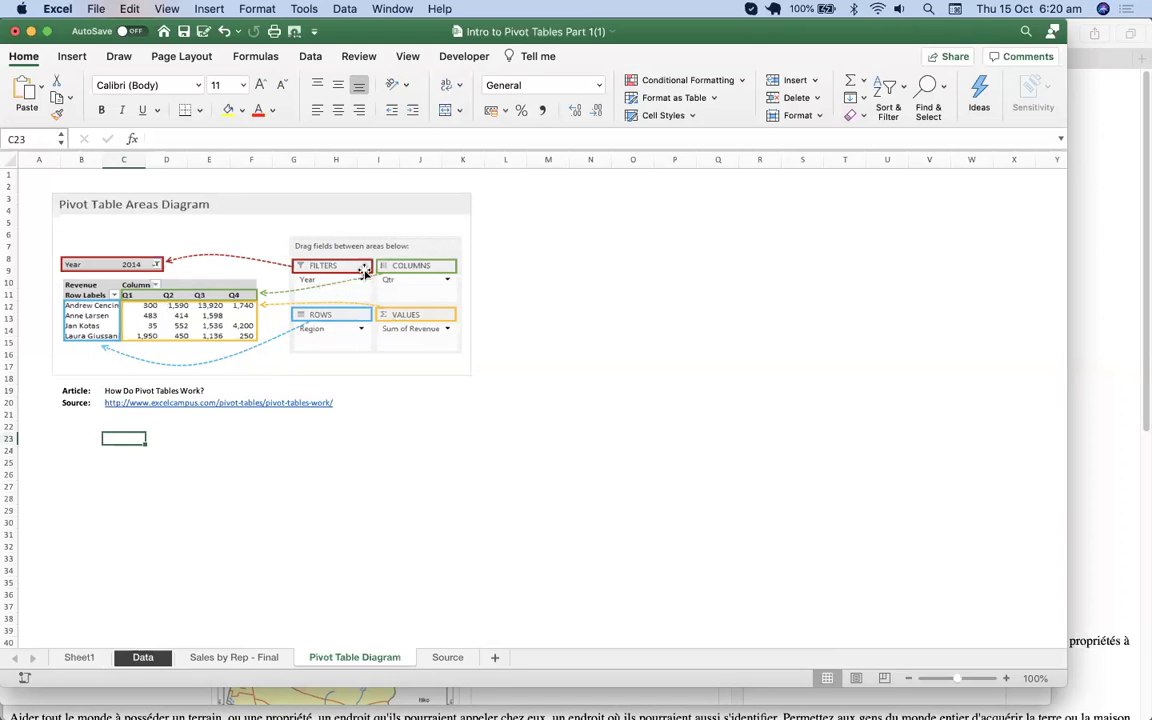
left_click(79, 657)
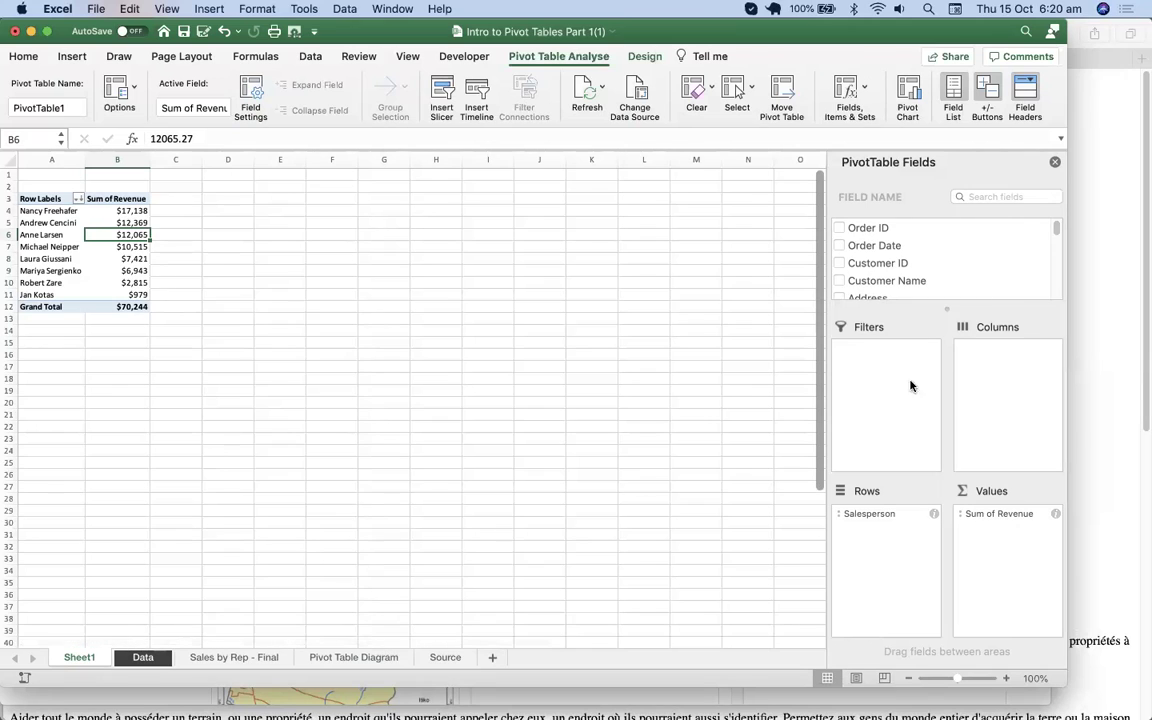
Step: Try Country/Region as a report filter, check its available values, and remove it from the pivot table
left_click_drag(1056, 234, 1055, 253)
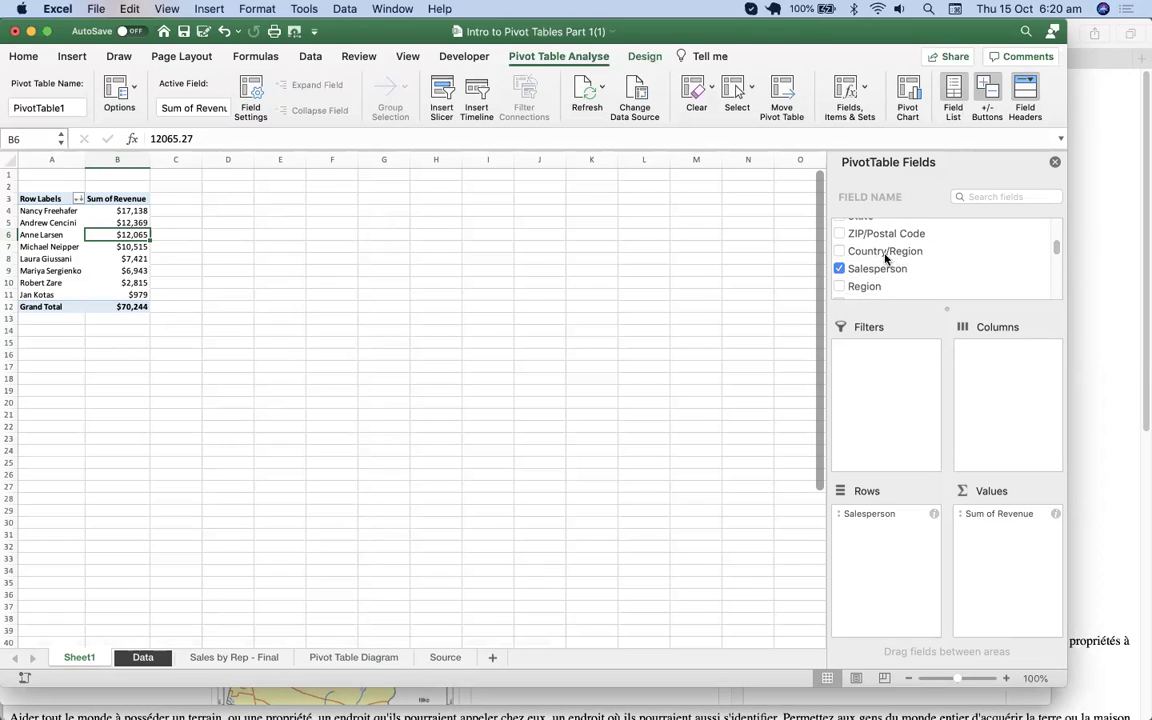
left_click_drag(884, 254, 892, 375)
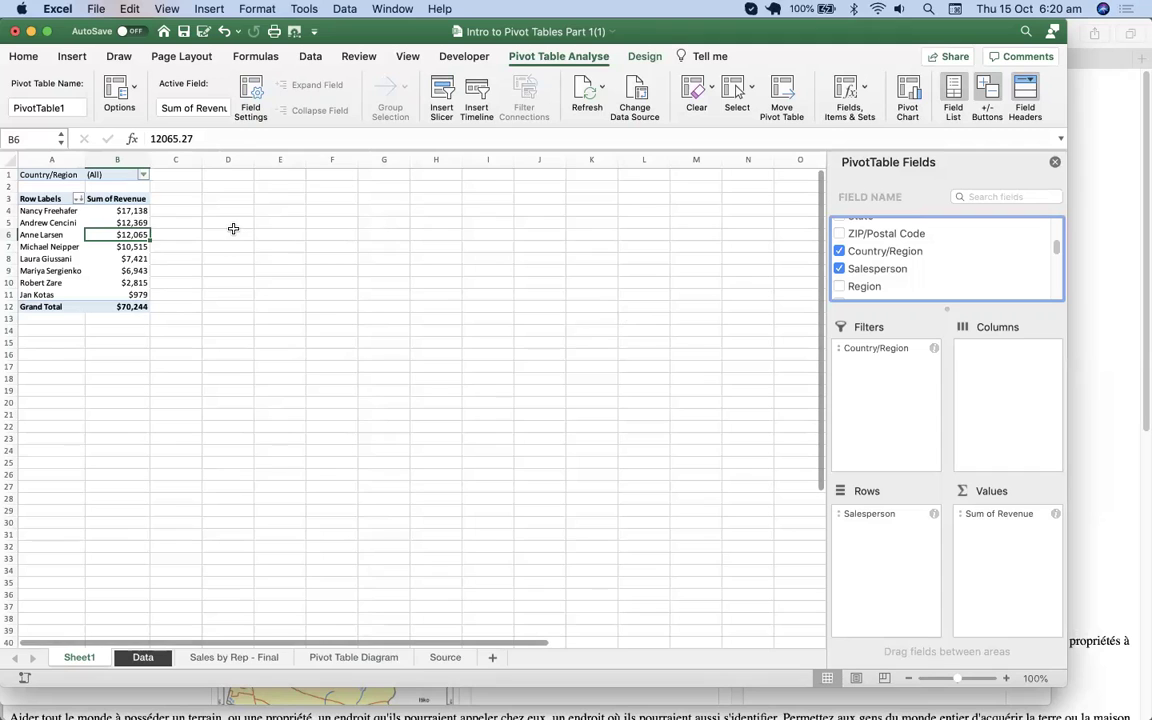
scroll(225, 228, "right", 1)
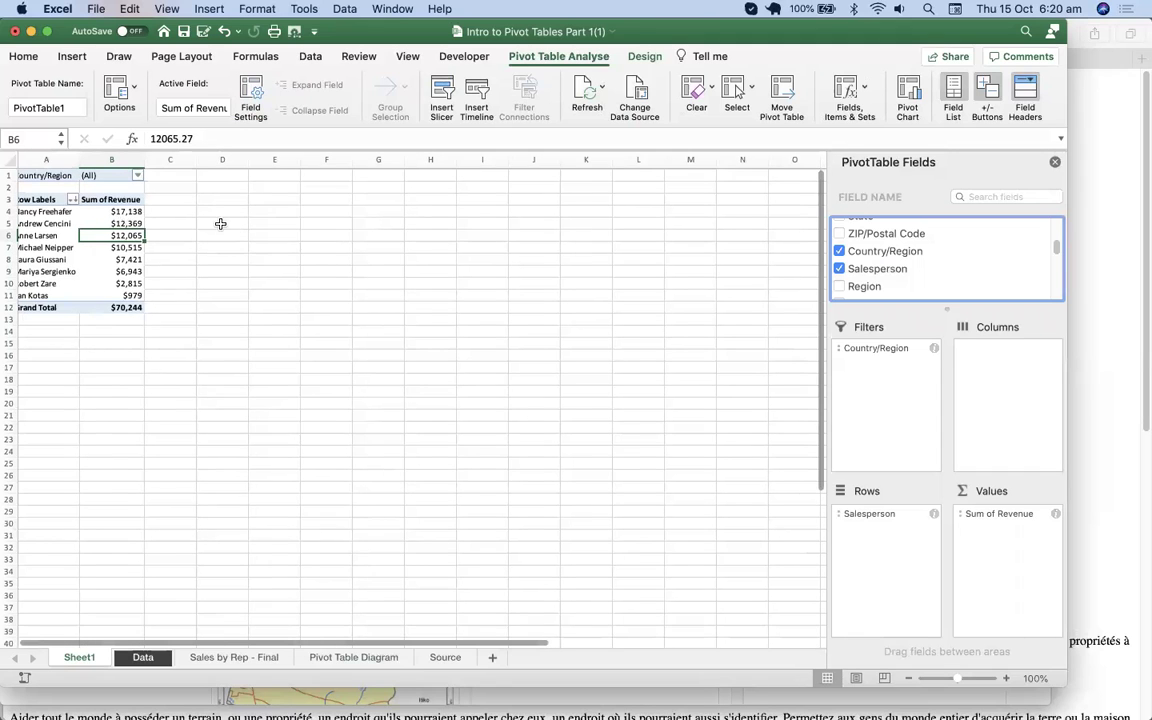
left_click(138, 176)
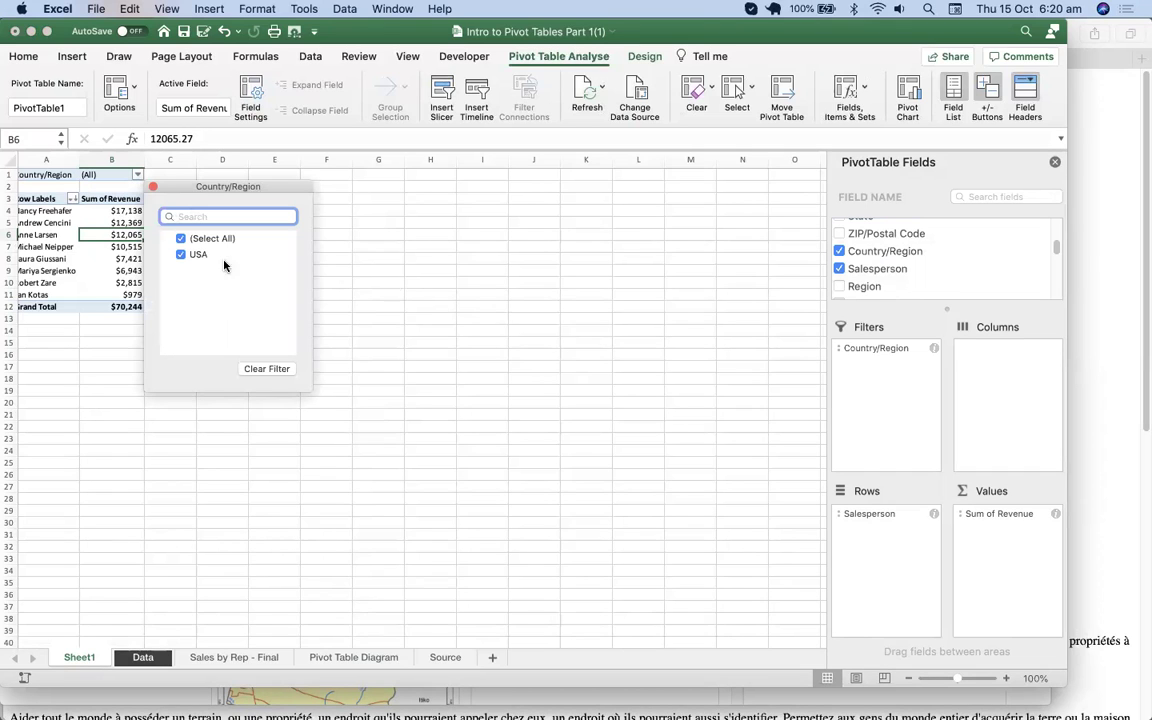
left_click(888, 349)
left_click_drag(888, 349, 571, 414)
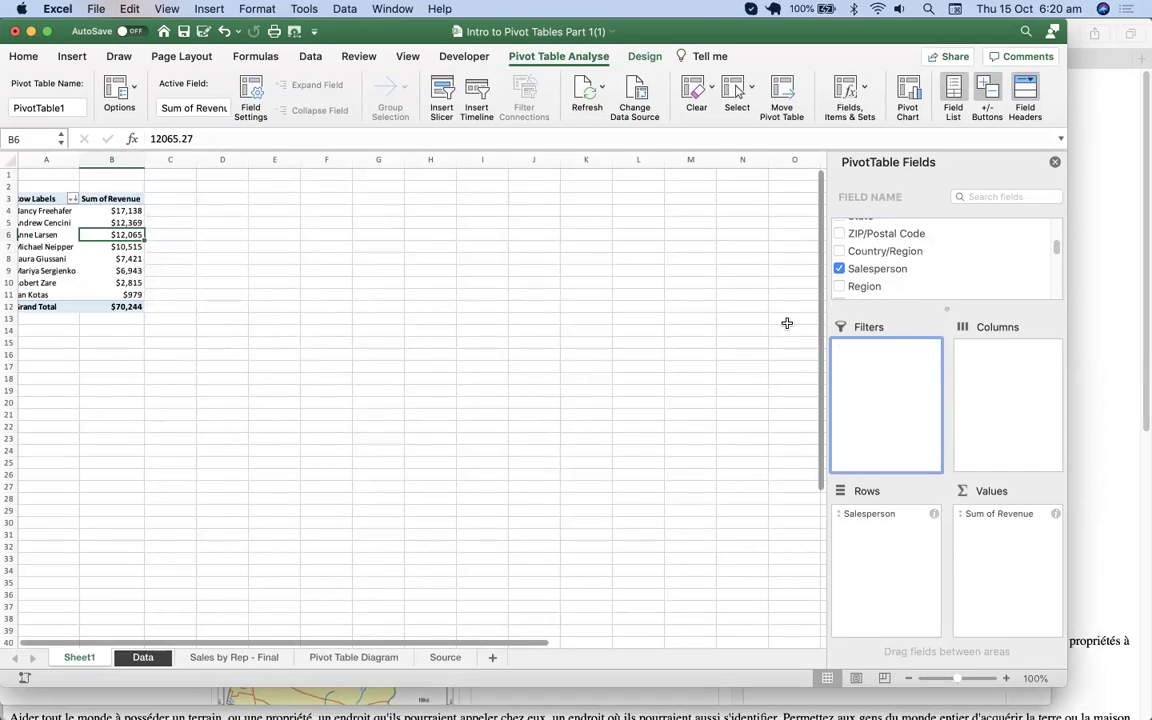
Step: Add Region as a report filter and limit the pivot table to the East region
left_click(865, 288)
left_click_drag(865, 288, 885, 375)
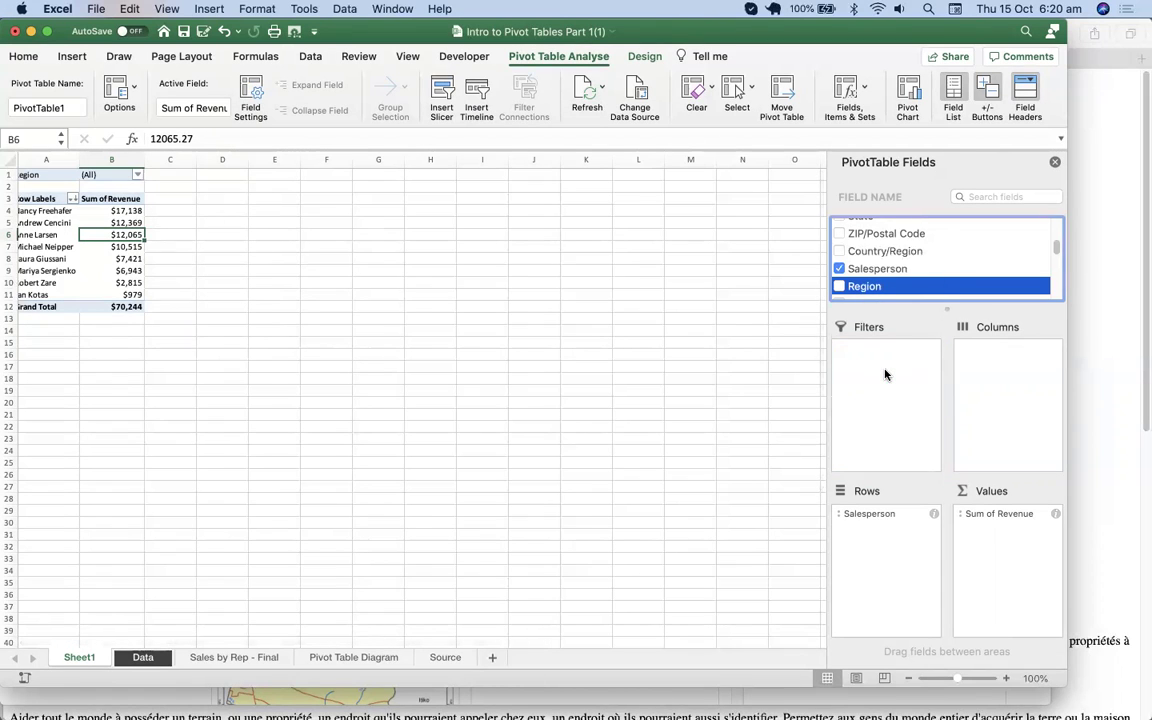
left_click(137, 176)
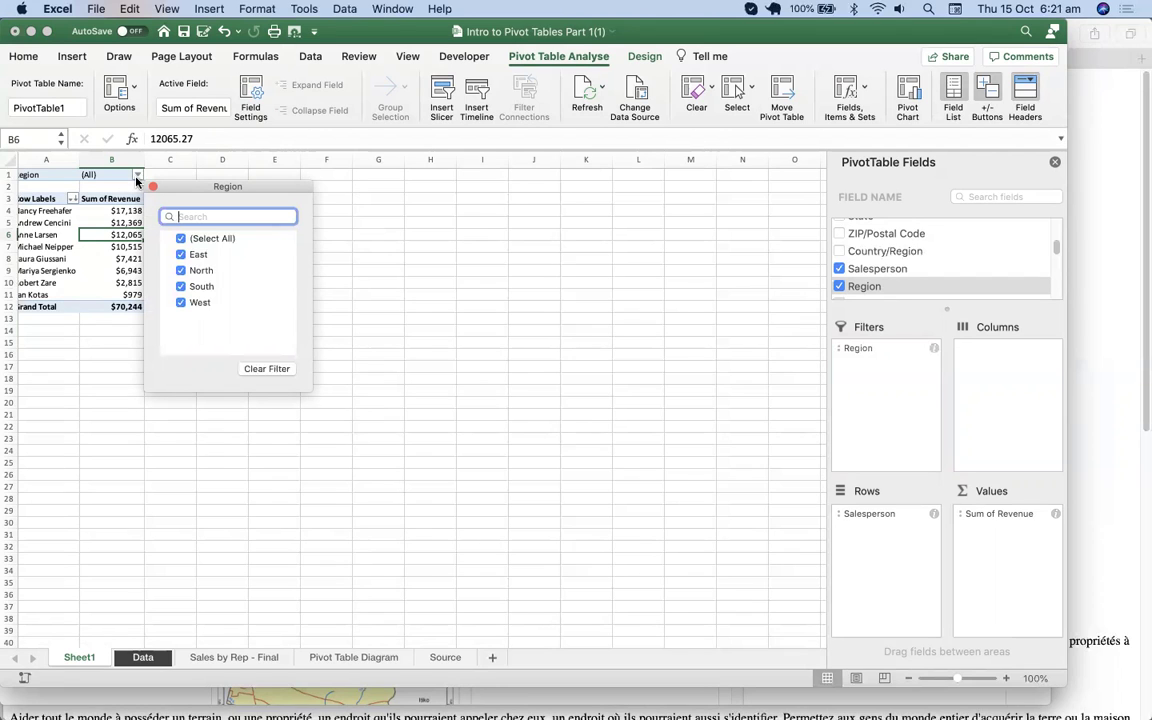
left_click(180, 240)
left_click(183, 265)
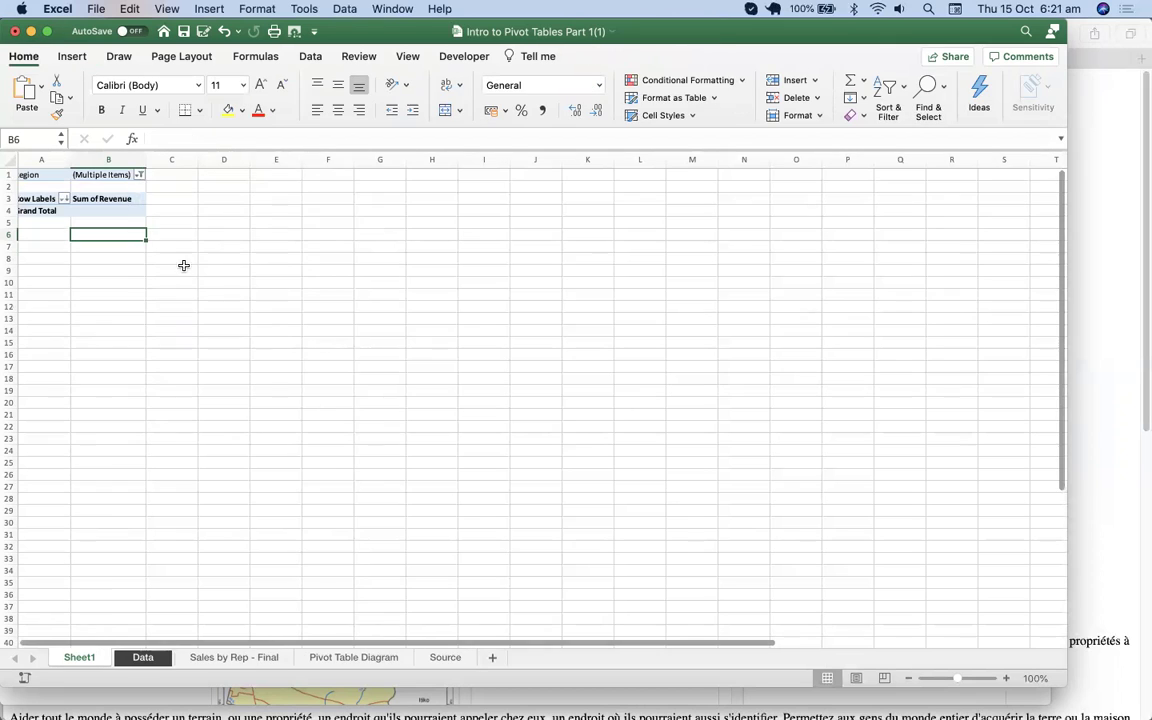
left_click(139, 175)
left_click(182, 254)
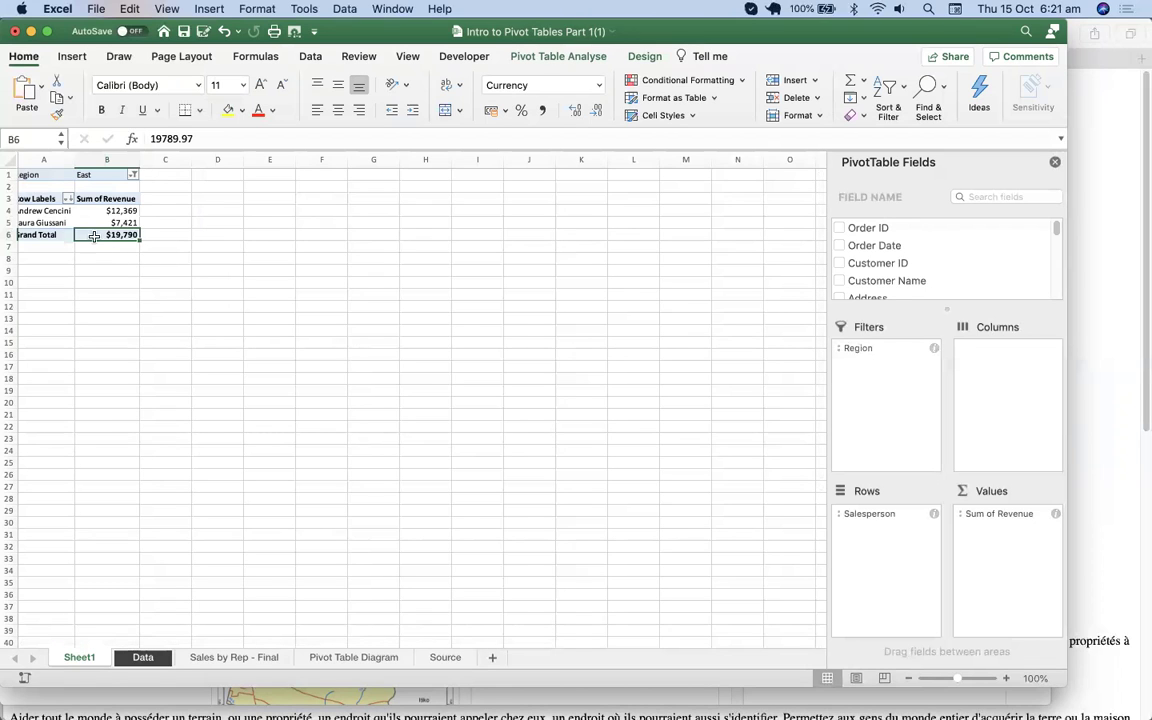
scroll(97, 254, "left", 1)
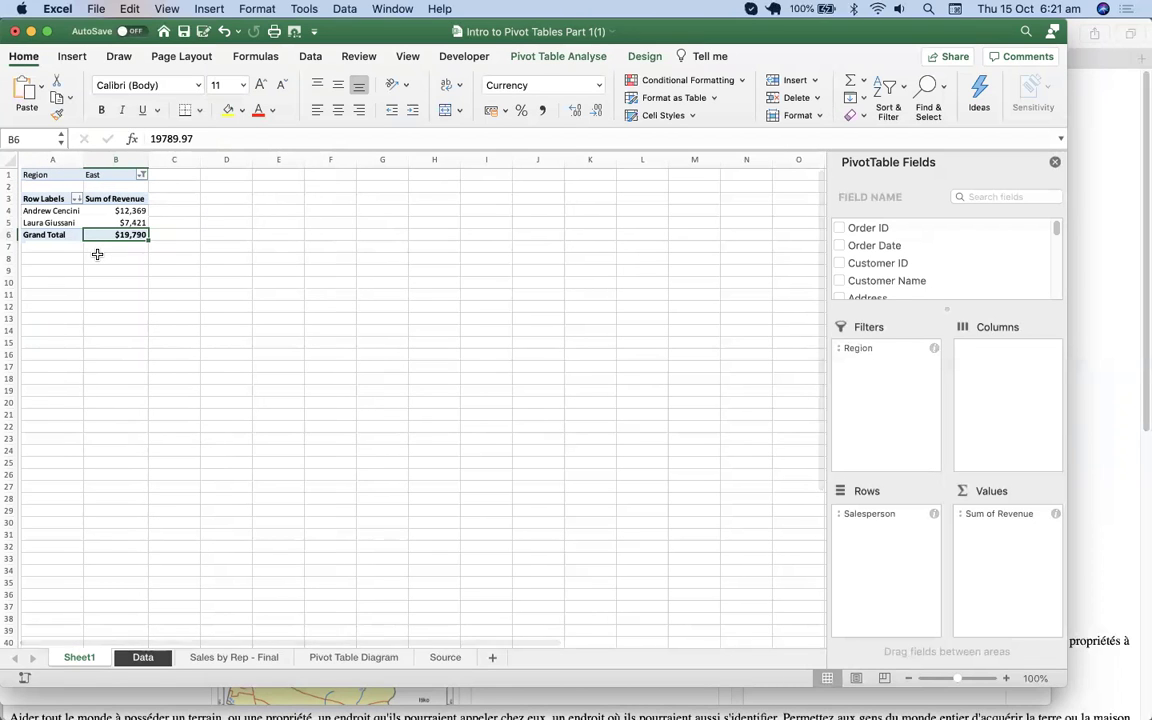
scroll(97, 254, "right", 1)
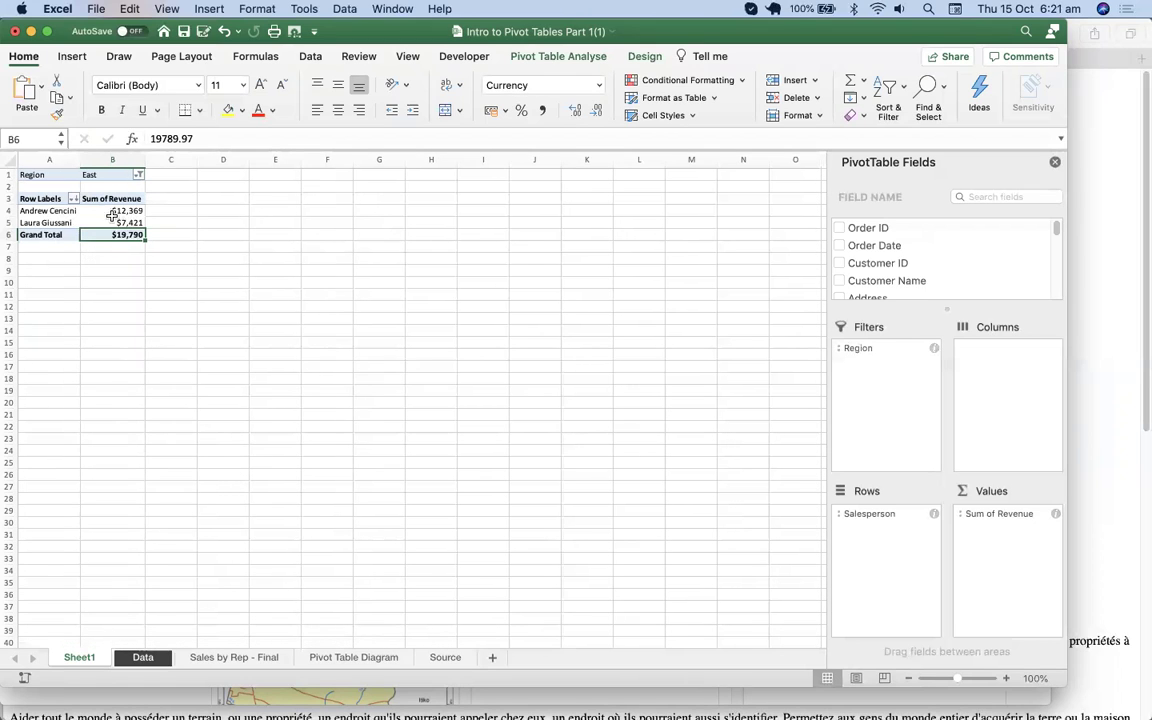
Step: Include the North region alongside East in the pivot table's Region filter
left_click(138, 175)
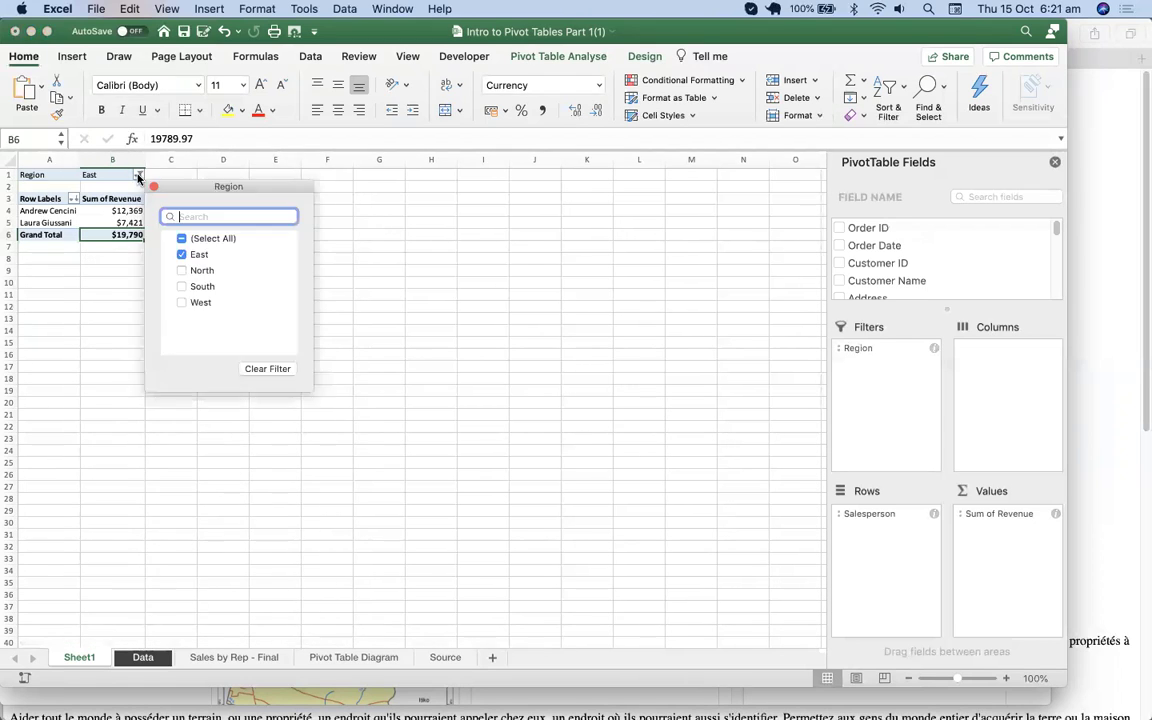
left_click(182, 270)
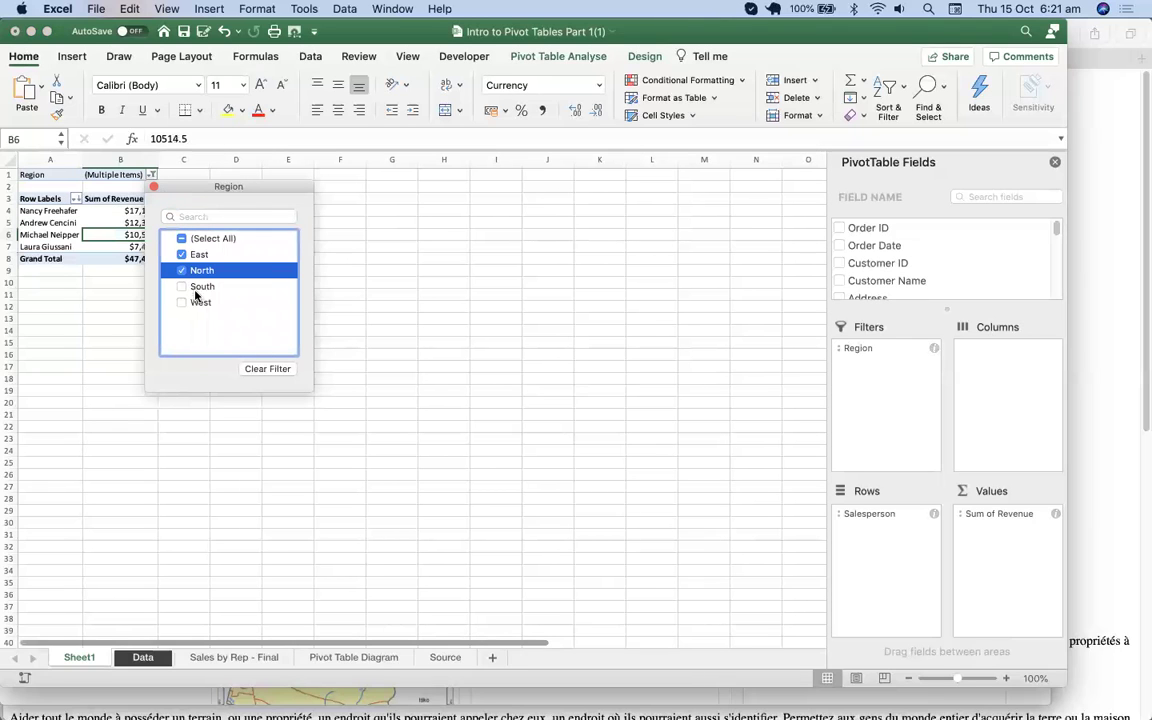
left_click(152, 188)
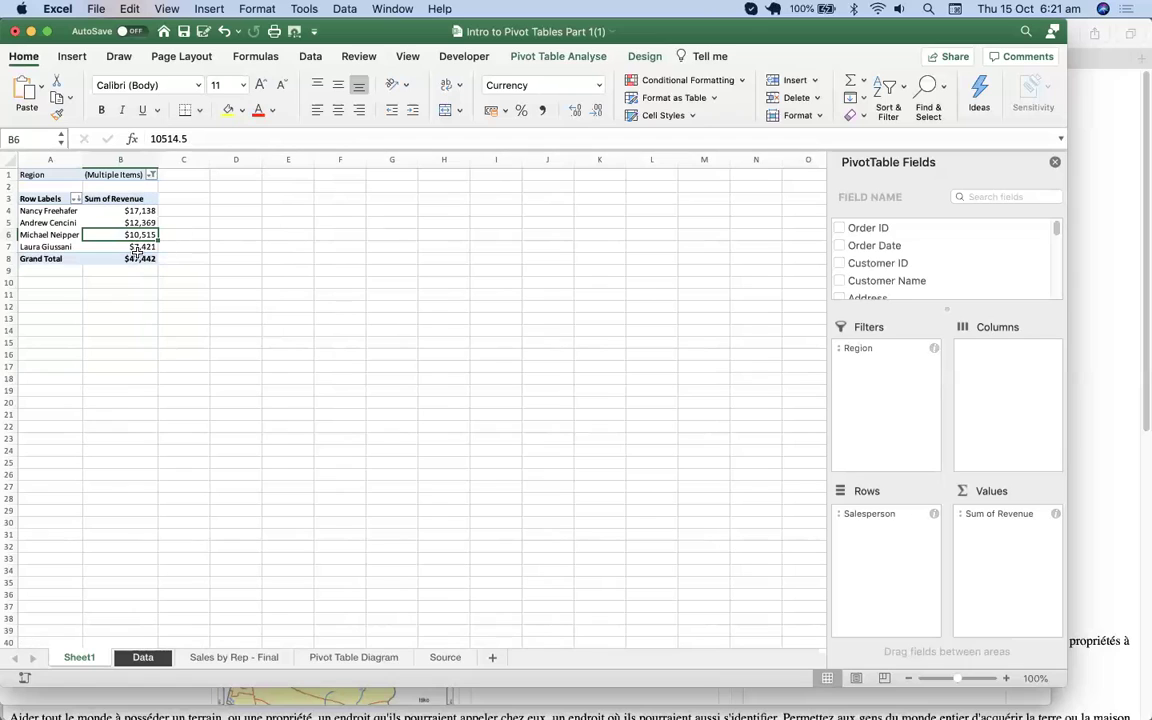
Step: Change the Region filter so that only South and West are included
left_click(151, 176)
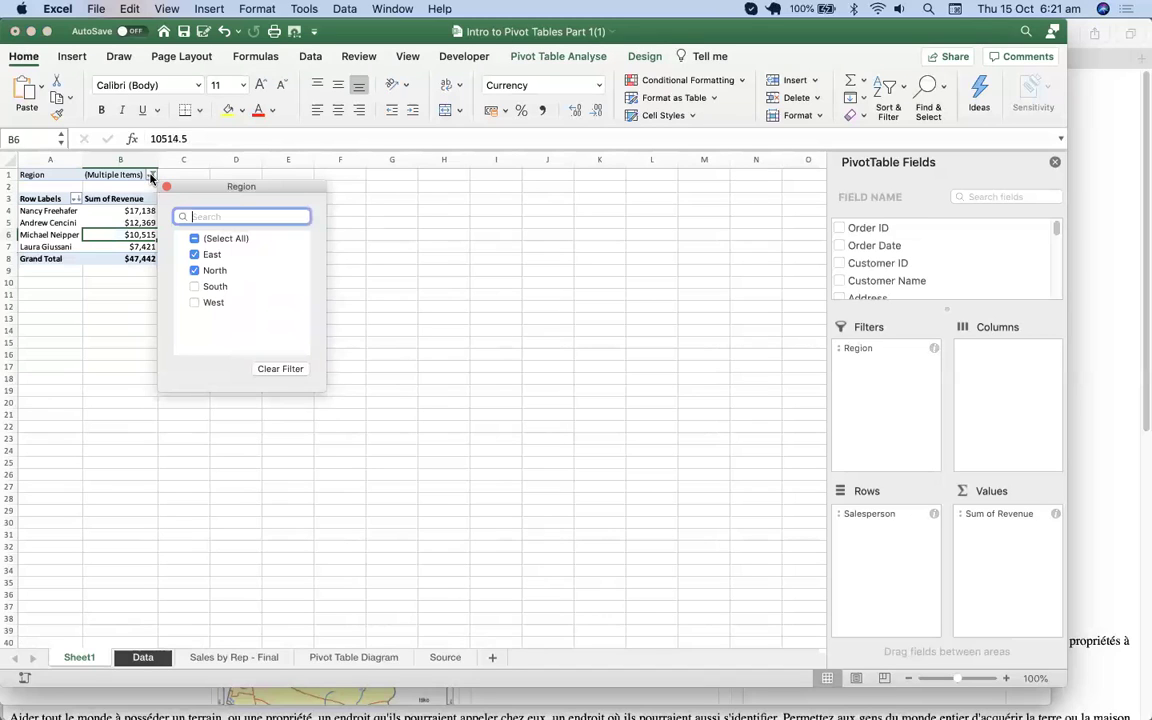
left_click(195, 287)
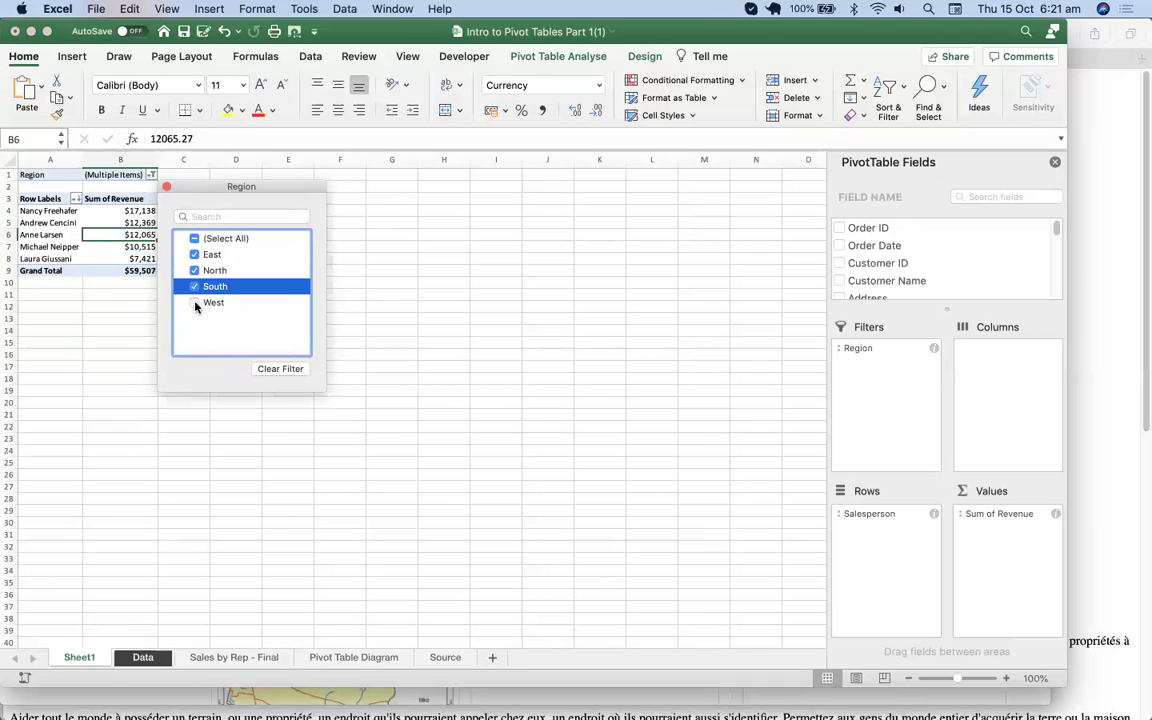
left_click(195, 303)
left_click(195, 270)
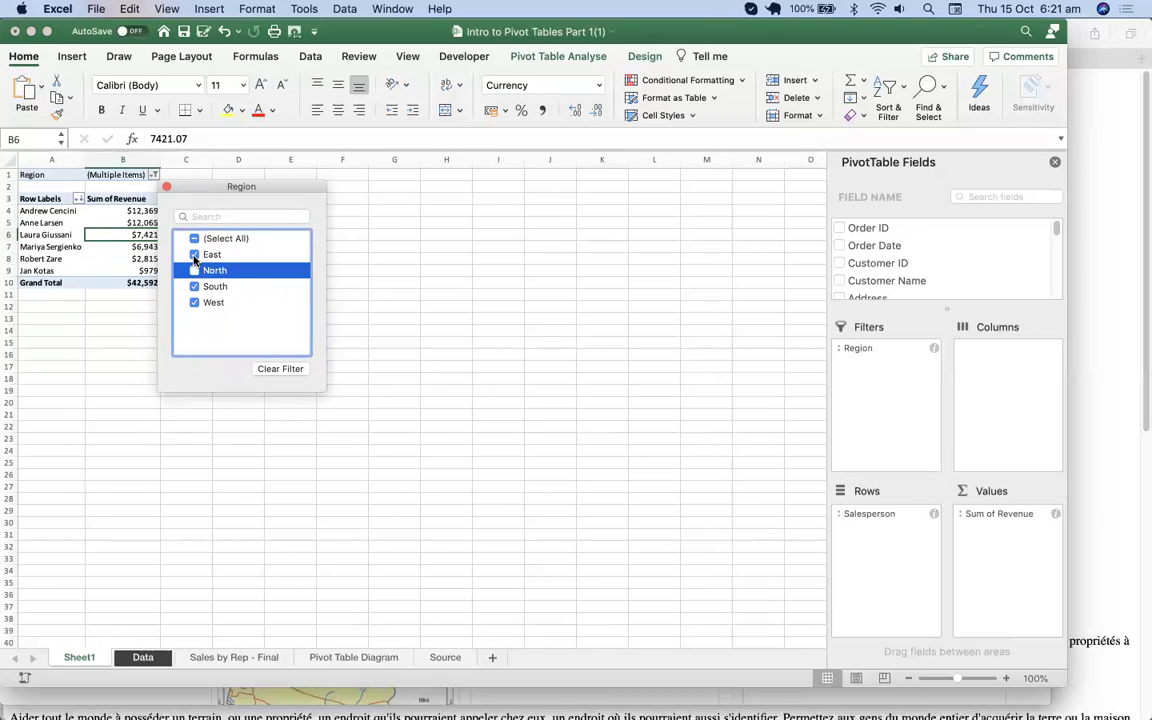
left_click(195, 255)
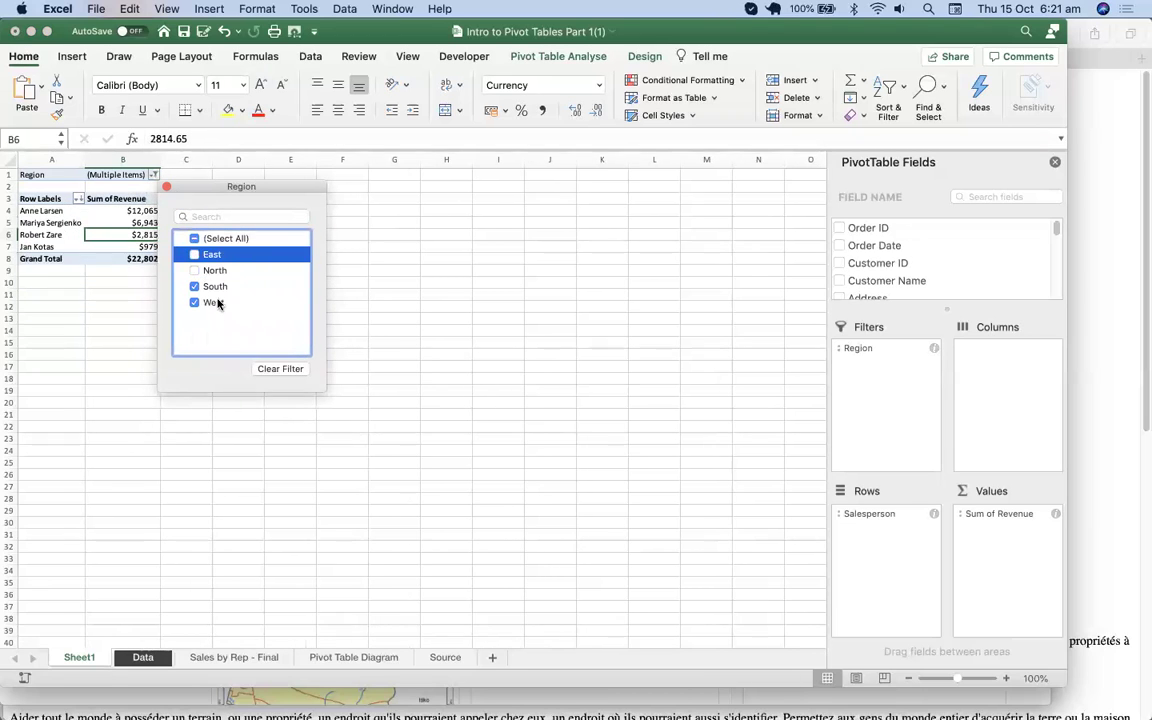
left_click(452, 288)
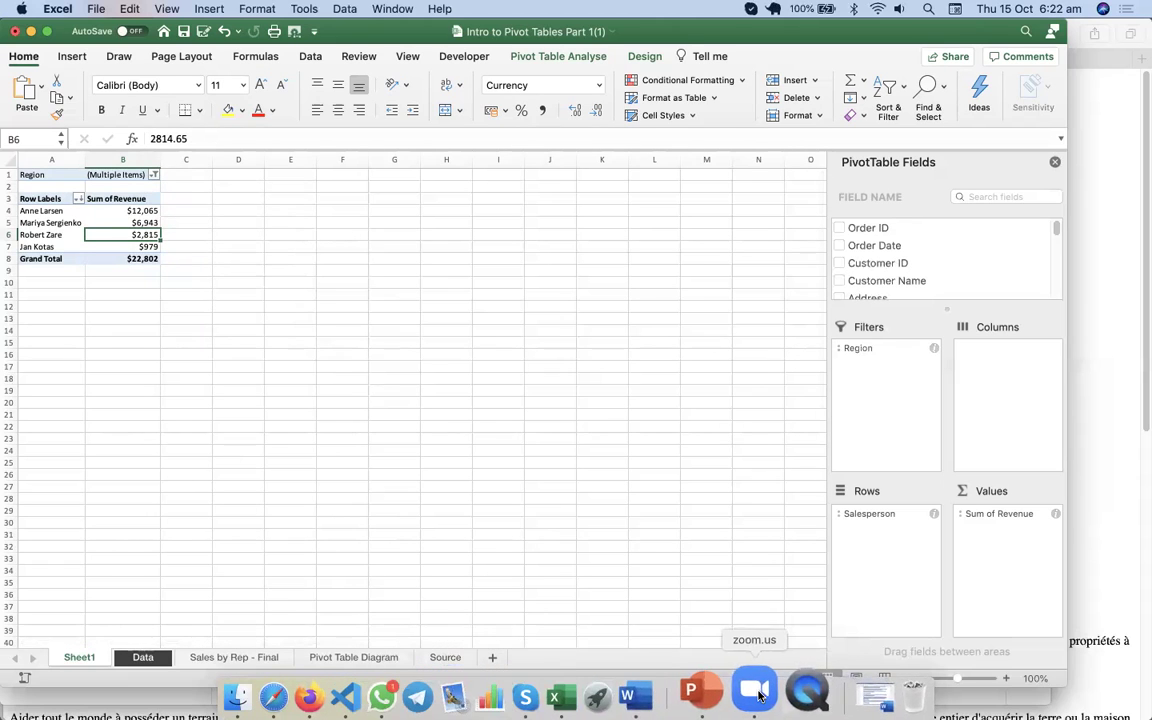
left_click(755, 690)
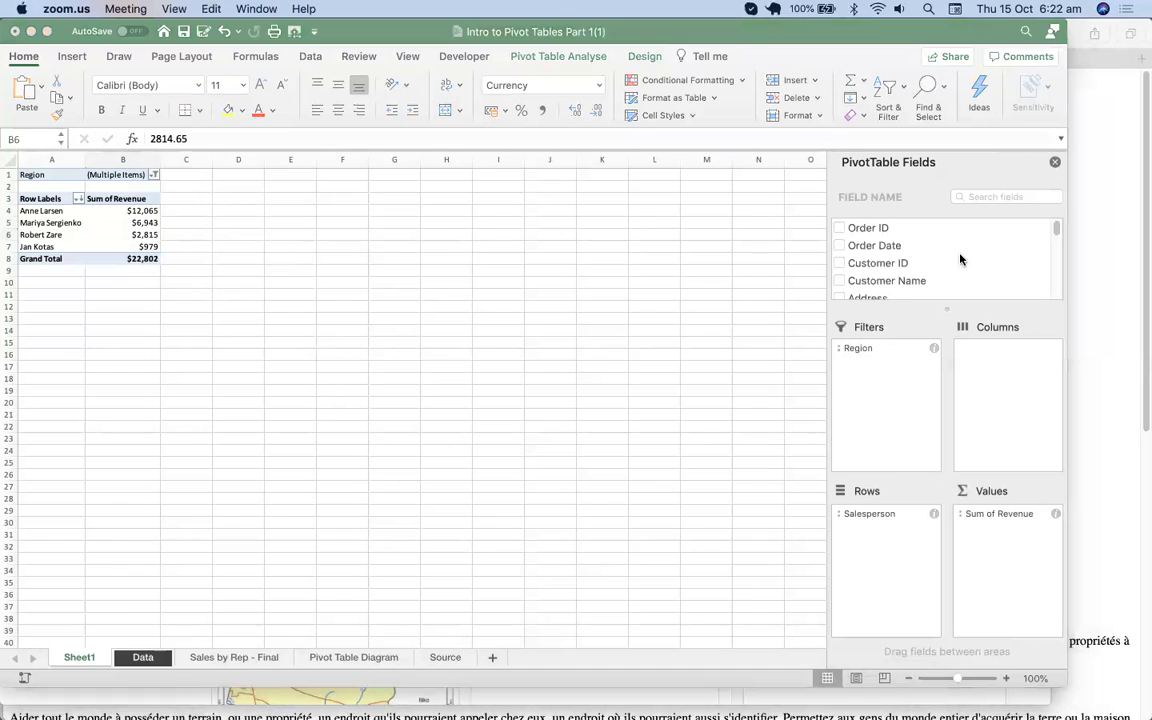